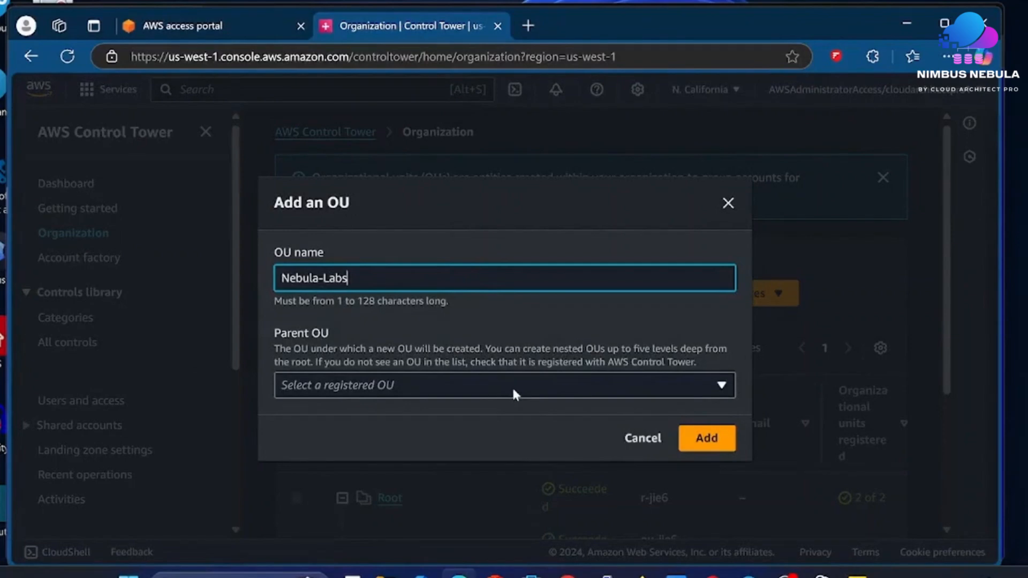
# Create the Nebula-Labs OU with Root as its parent and select it in the organization list.
pyautogui.click(512, 389)
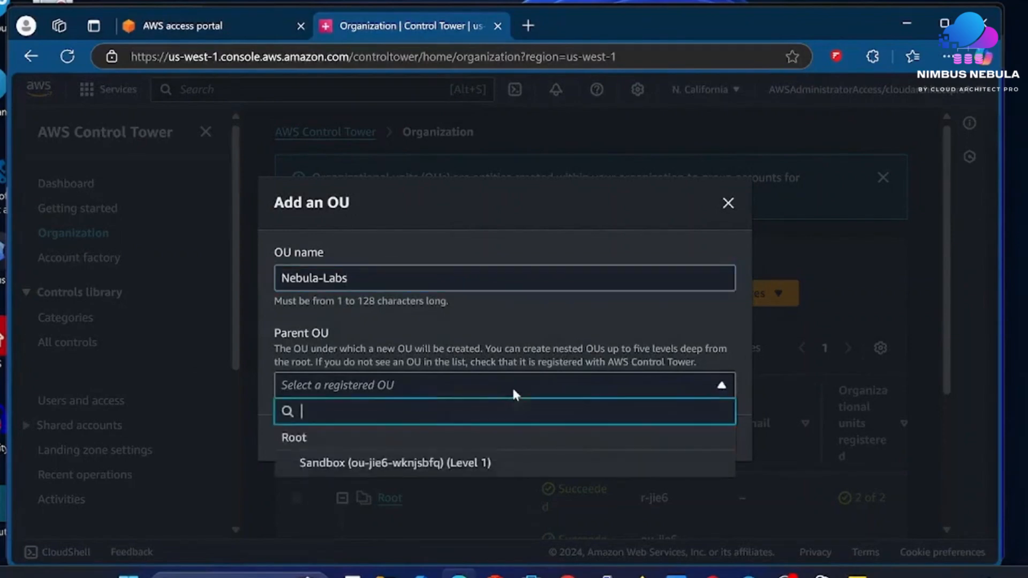
pyautogui.click(379, 444)
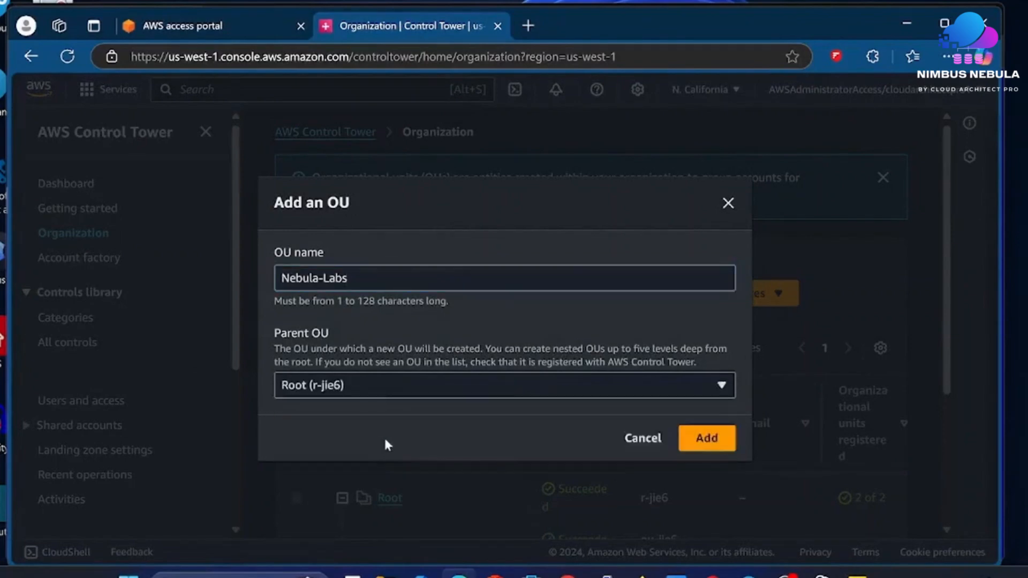
pyautogui.click(727, 439)
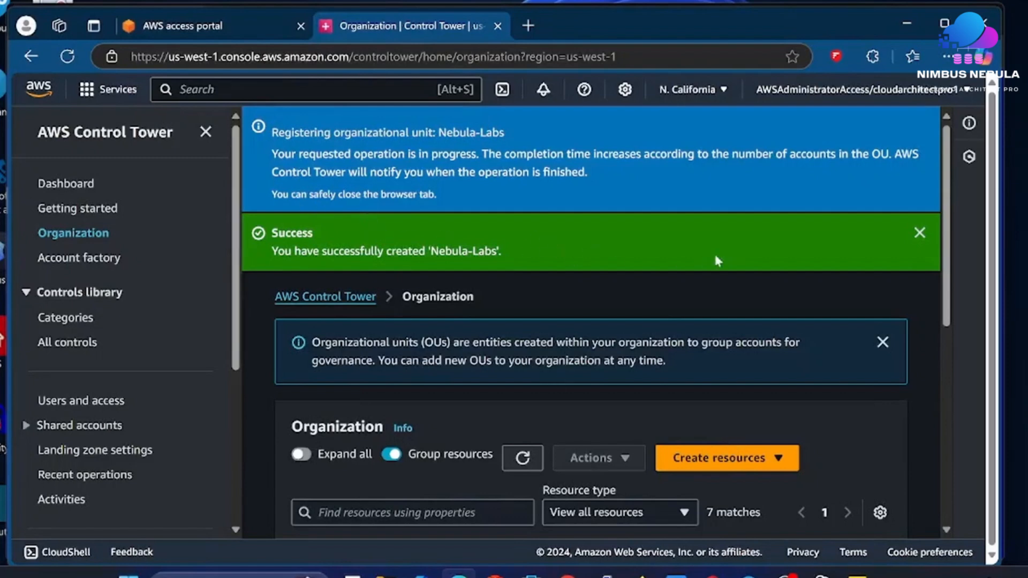
pyautogui.scroll(-7, 708, 256)
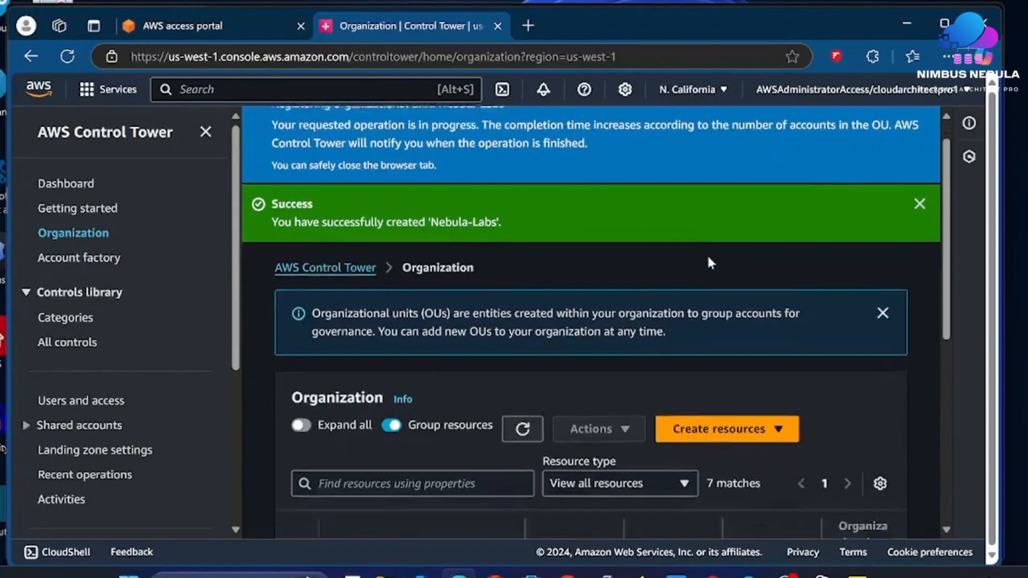
pyautogui.scroll(5, 707, 254)
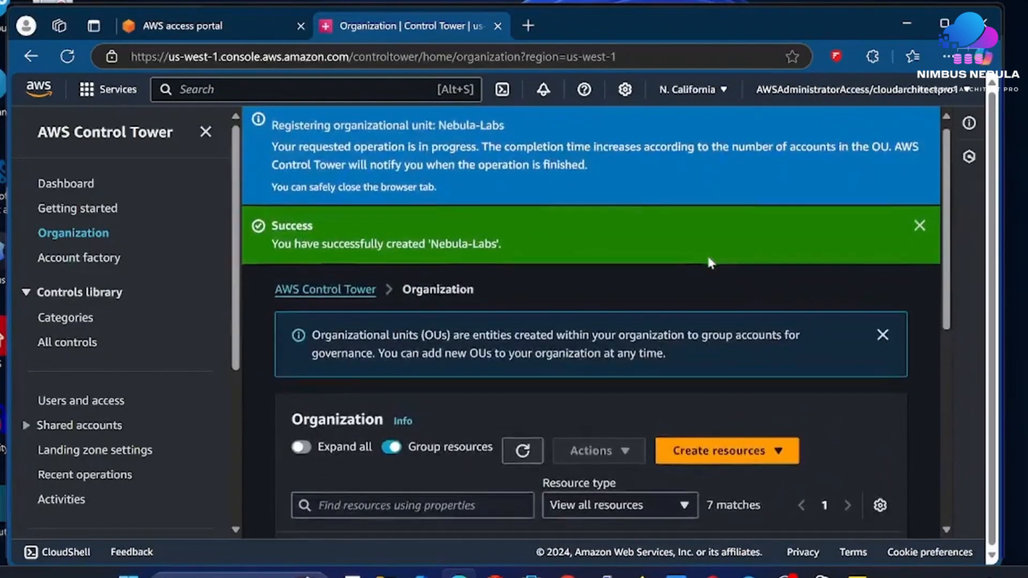
pyautogui.scroll(-7, 708, 262)
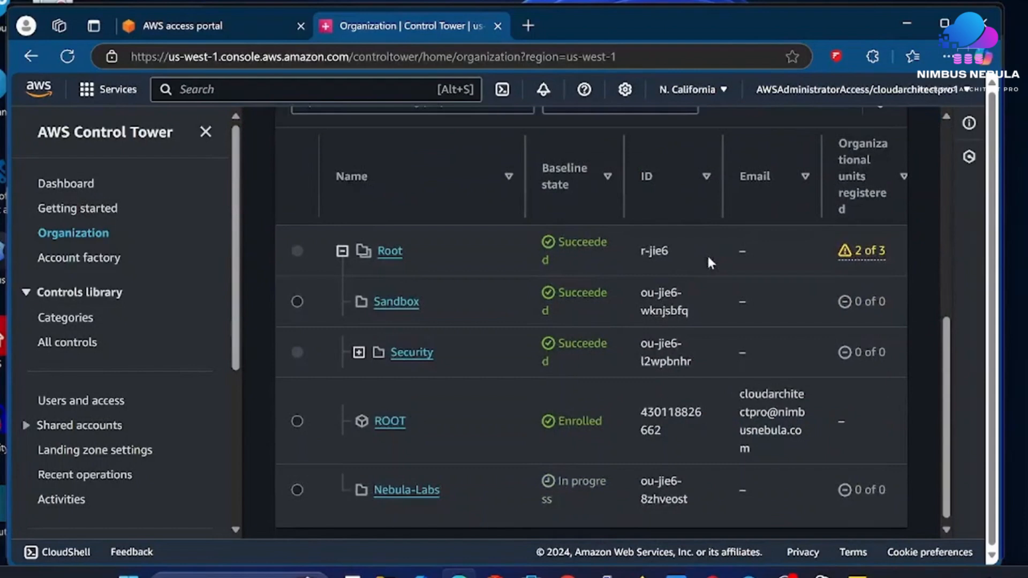
pyautogui.click(297, 490)
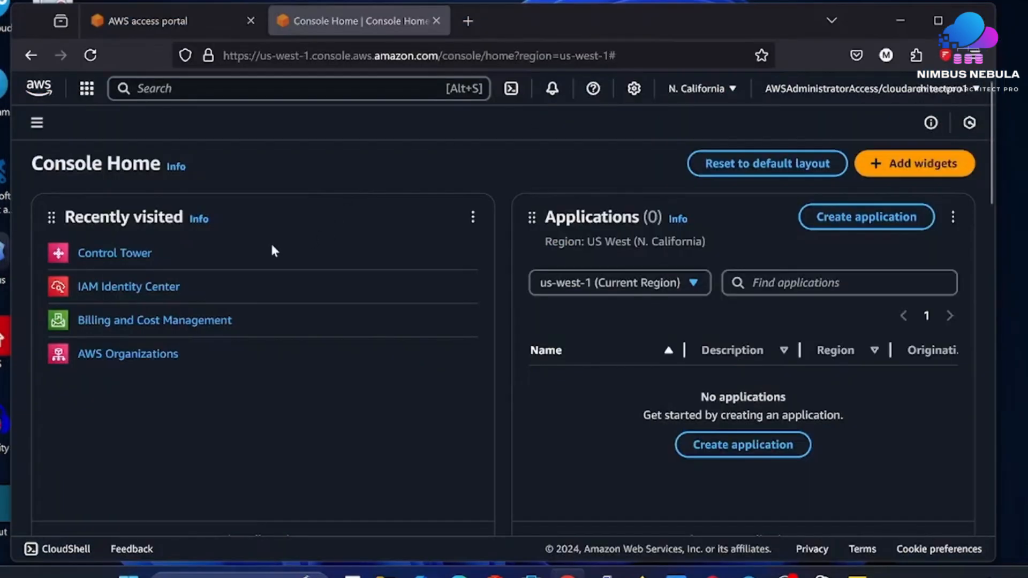
pyautogui.click(136, 254)
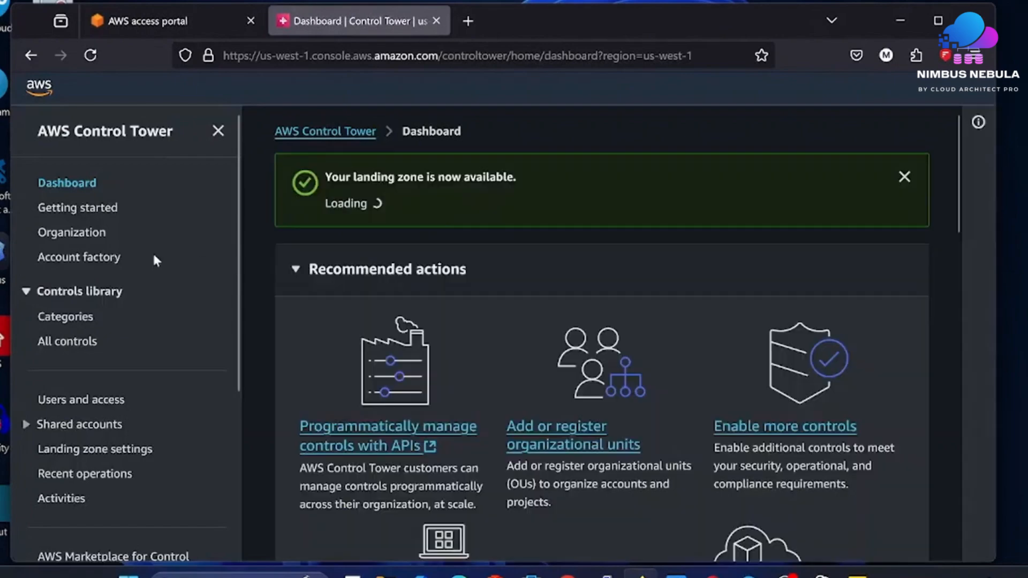
pyautogui.click(114, 262)
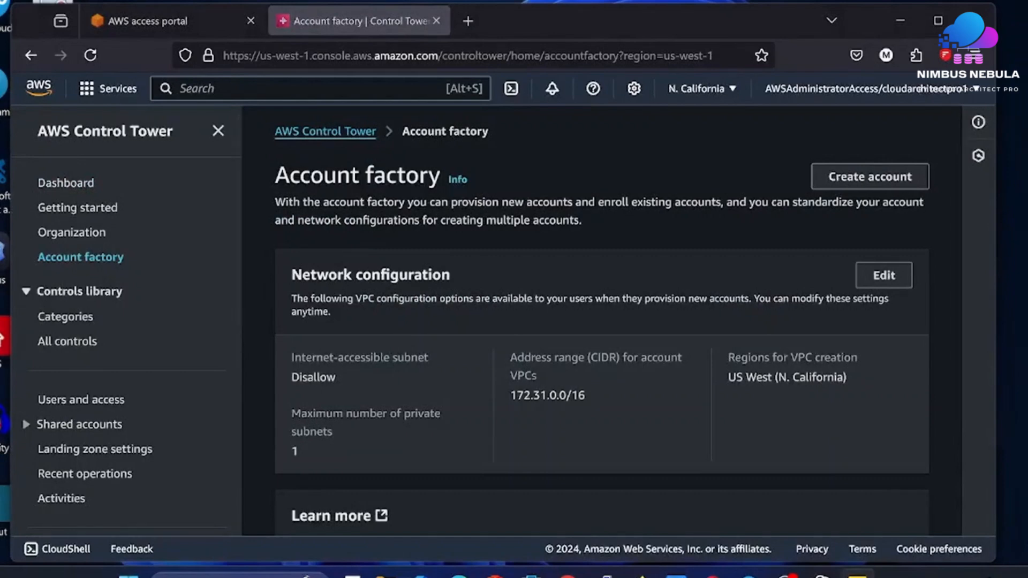
pyautogui.click(852, 186)
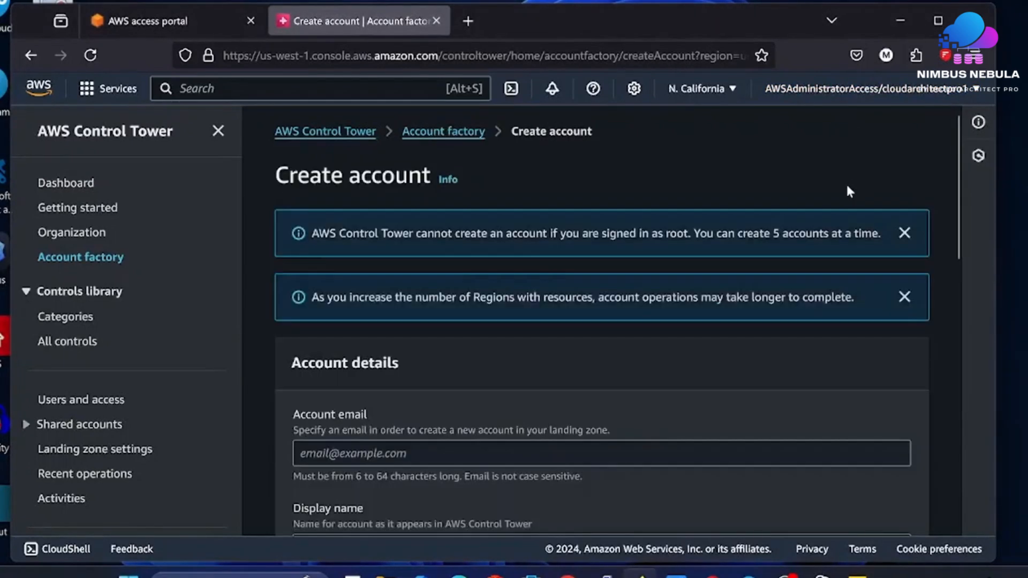
# Fill in the new account's email address and set its display name to Test Account-1.
pyautogui.scroll(-2, 845, 188)
pyautogui.click(518, 377)
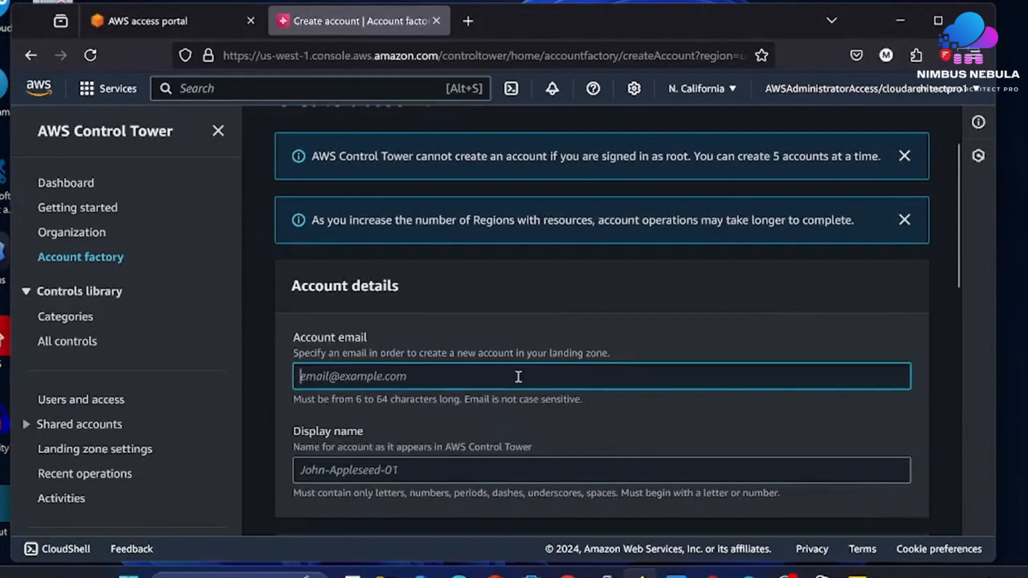
pyautogui.hotkey('ctrl', 'v')
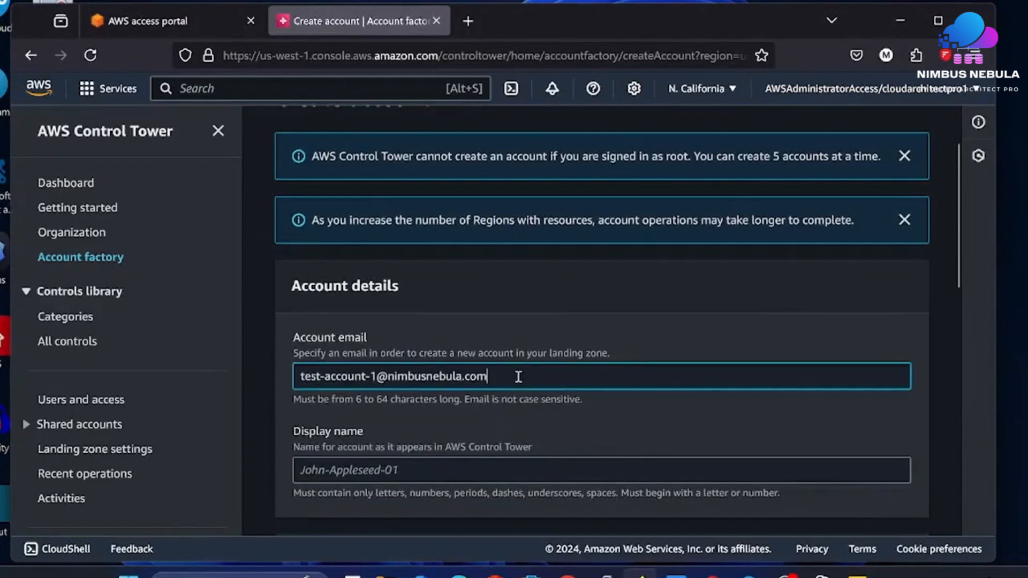
pyautogui.hotkey('alt', 'Tab')
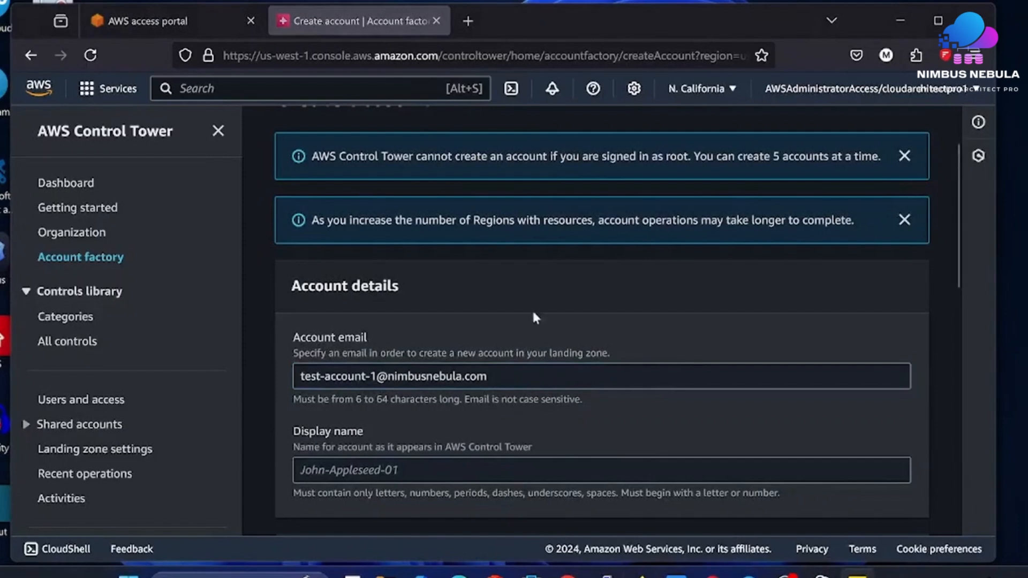
pyautogui.click(350, 472)
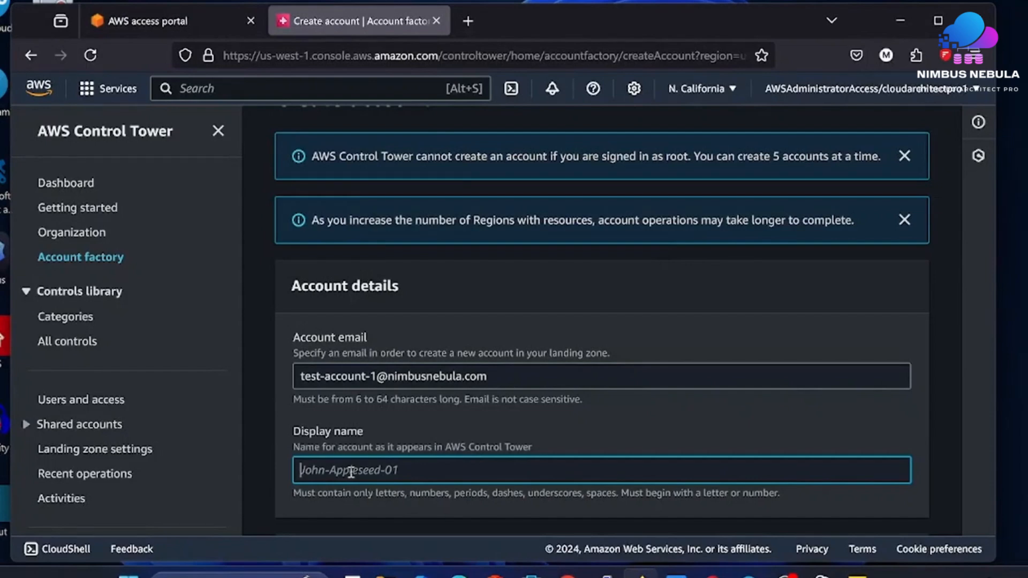
pyautogui.write('Test Account-1')
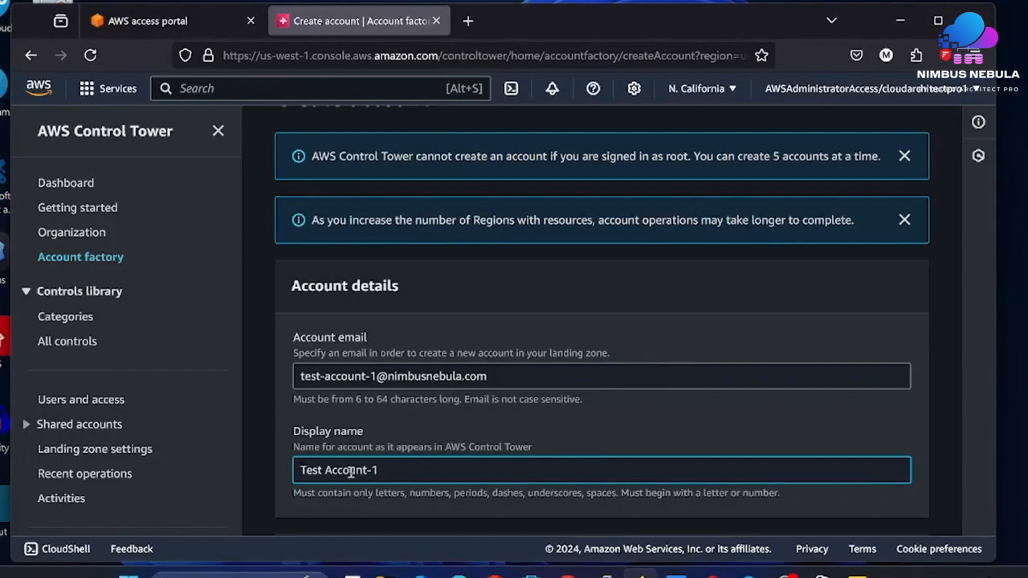
pyautogui.click(675, 427)
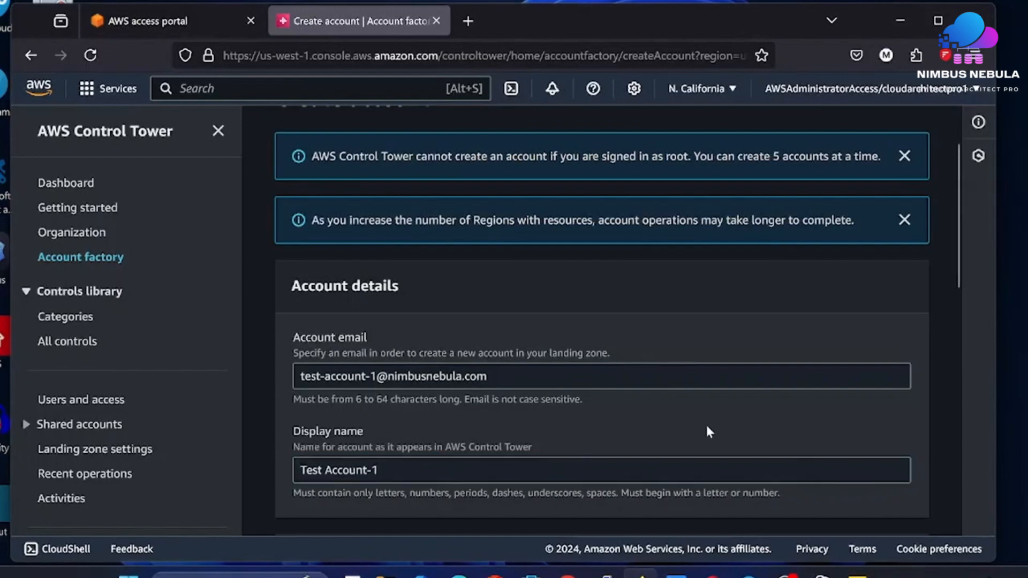
# Fill in the IAM Identity Center user's email address in the access configuration.
pyautogui.scroll(-5, 844, 342)
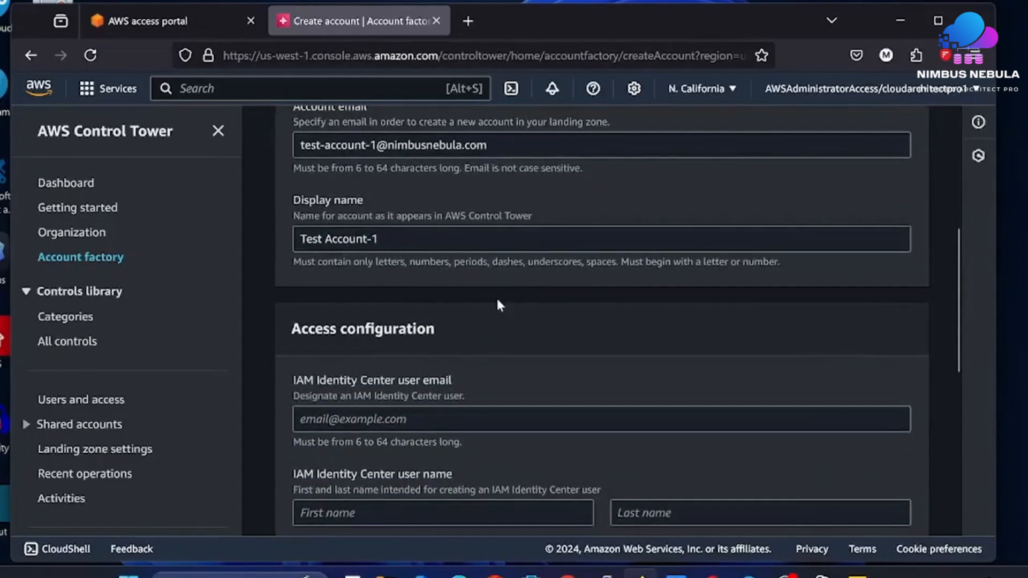
pyautogui.scroll(-2, 494, 306)
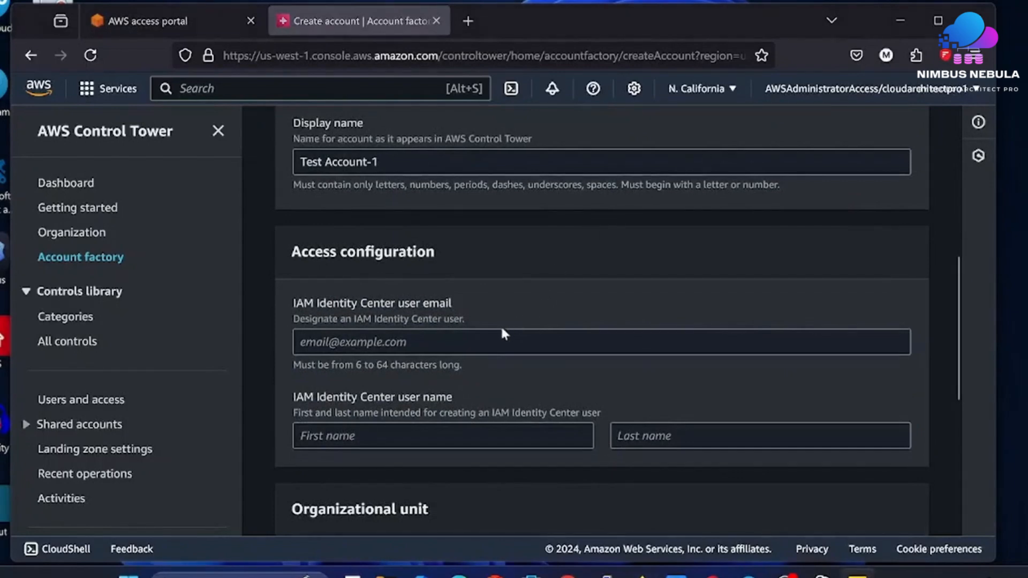
pyautogui.click(486, 339)
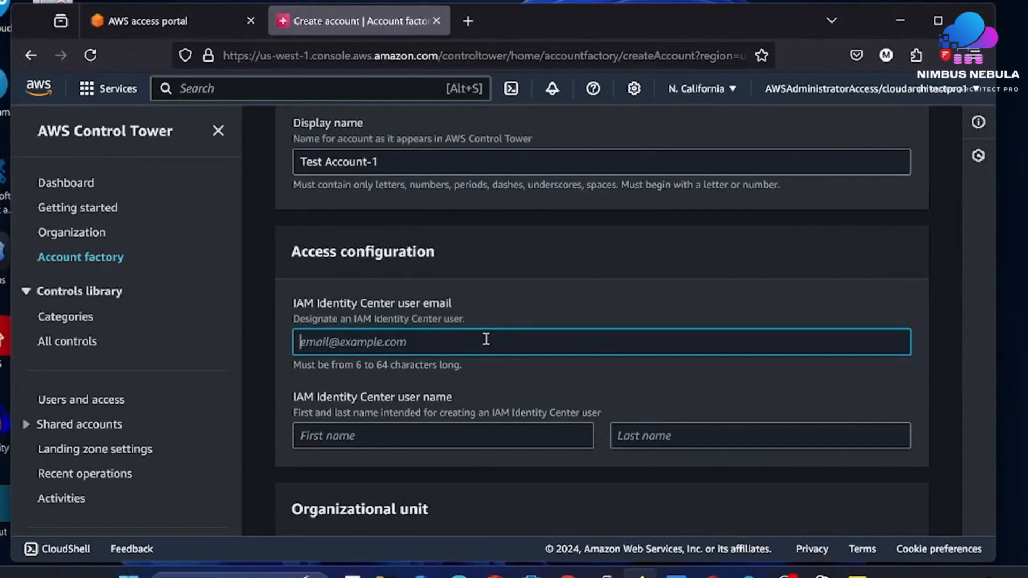
pyautogui.hotkey('ctrl', 'v')
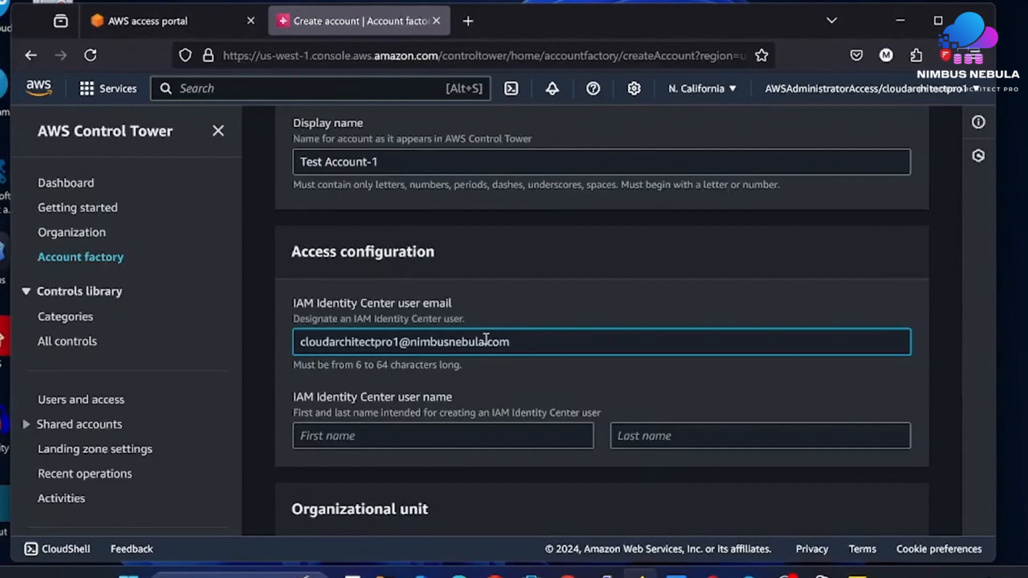
pyautogui.click(485, 342)
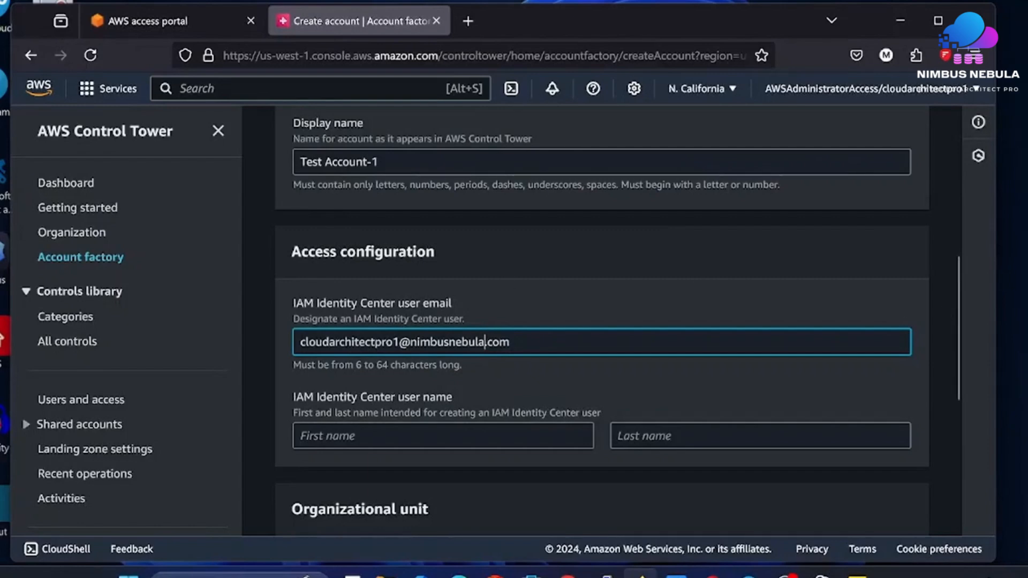
pyautogui.hotkey('alt', 'Tab')
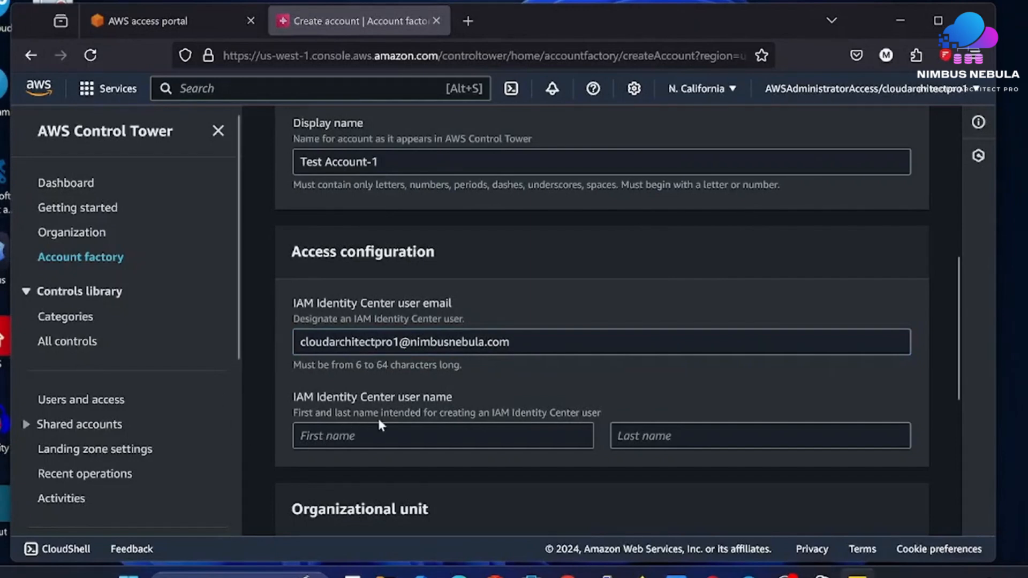
# Set the IAM Identity Center user's first name to Cloud Architect Pro and the last name to a single period.
pyautogui.click(373, 438)
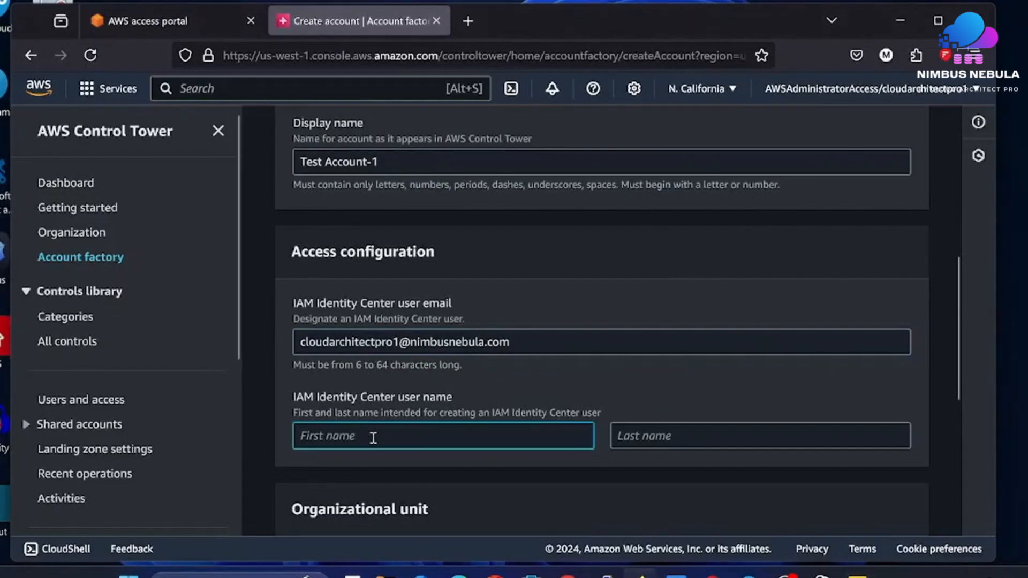
pyautogui.write('v')
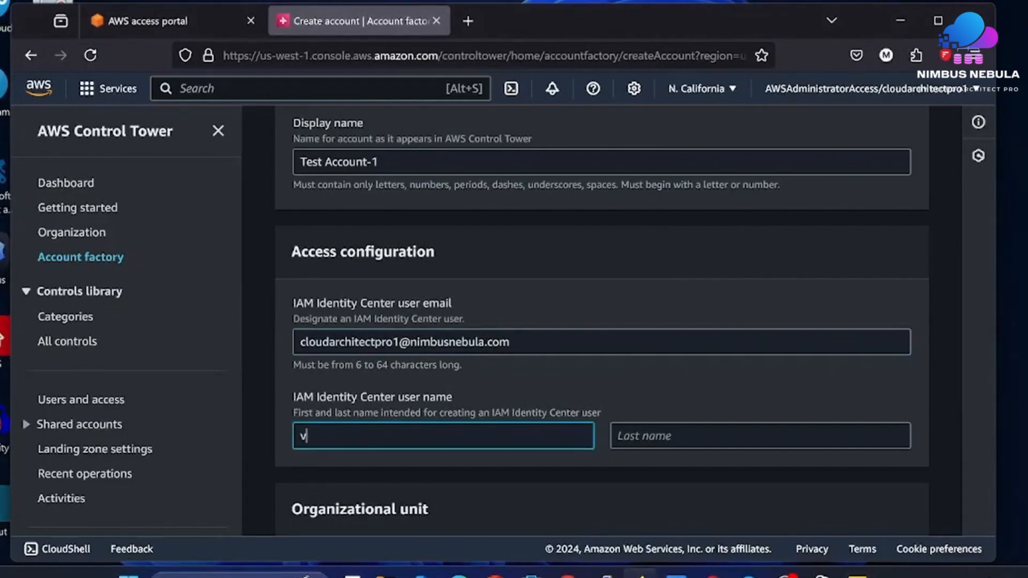
pyautogui.press('BackSpace')
pyautogui.write('Cloud Architect Pro')
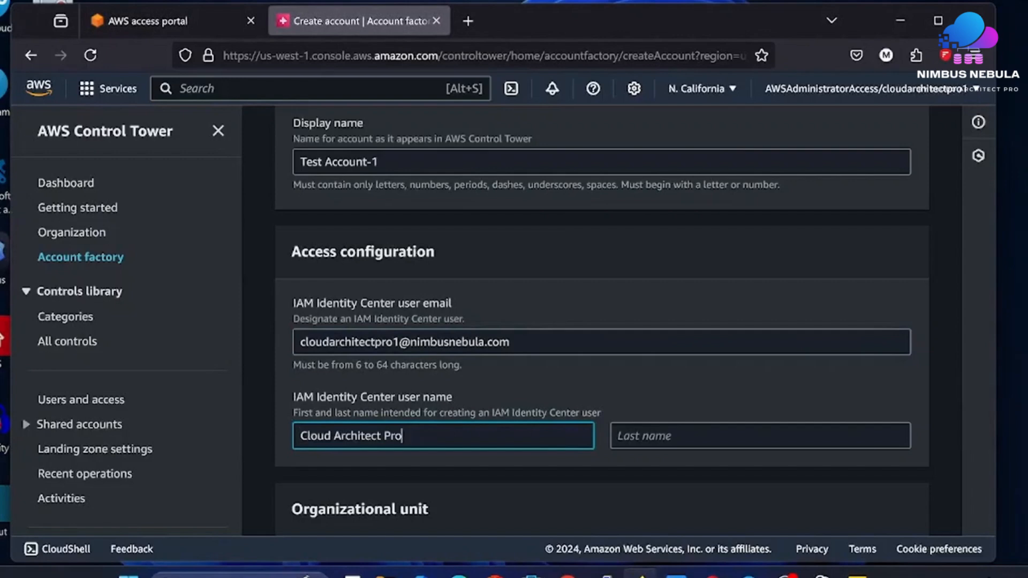
pyautogui.click(644, 435)
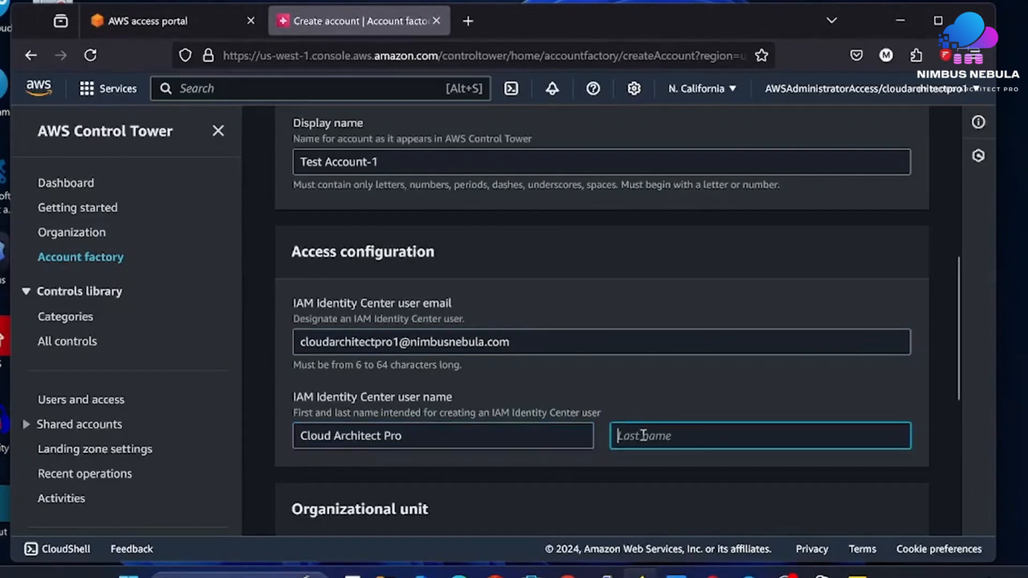
pyautogui.write('.')
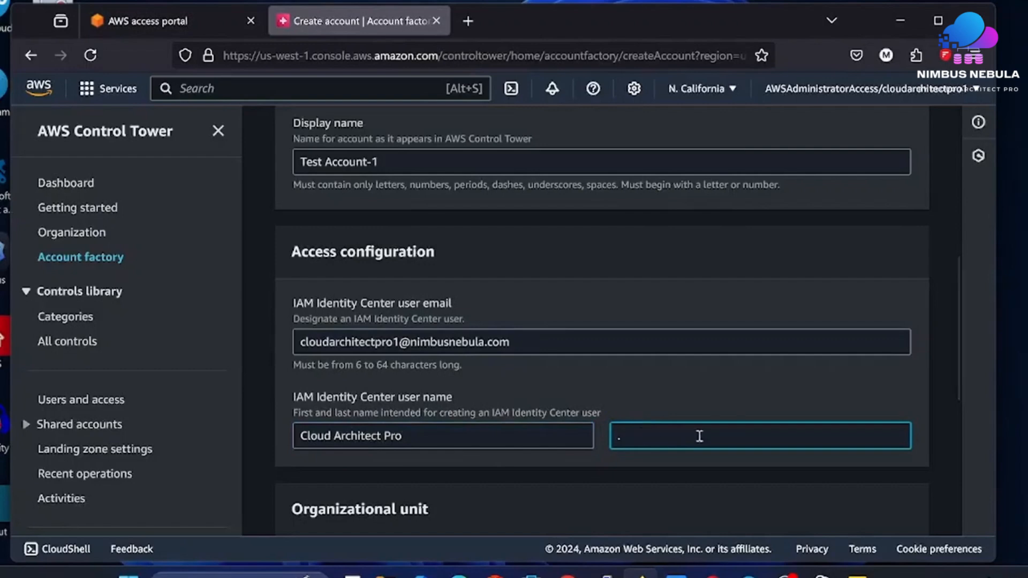
# Assign the account to the Nebula-Labs organizational unit and submit the account creation.
pyautogui.scroll(-2, 752, 420)
pyautogui.scroll(-1, 751, 417)
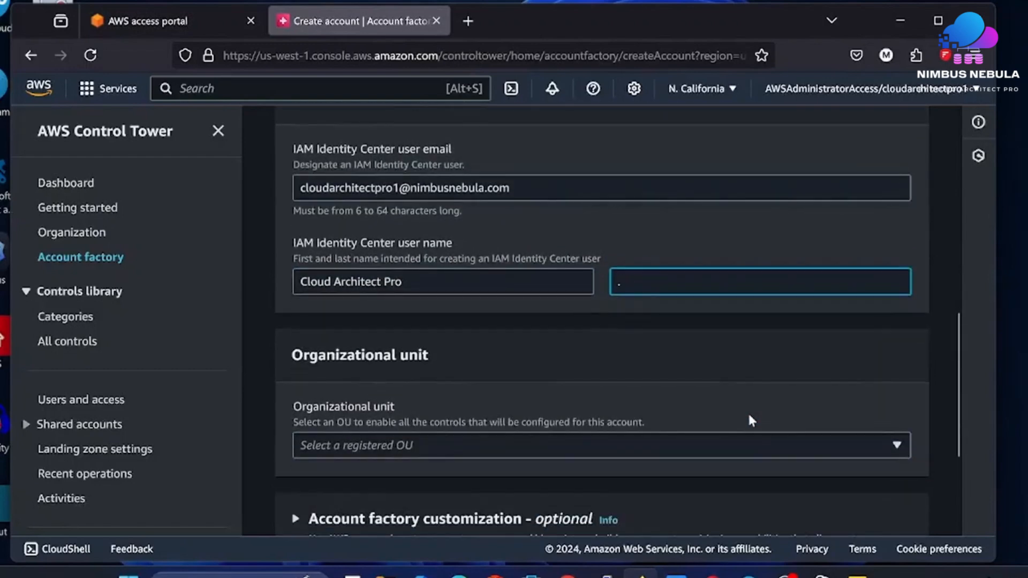
pyautogui.scroll(-3, 750, 417)
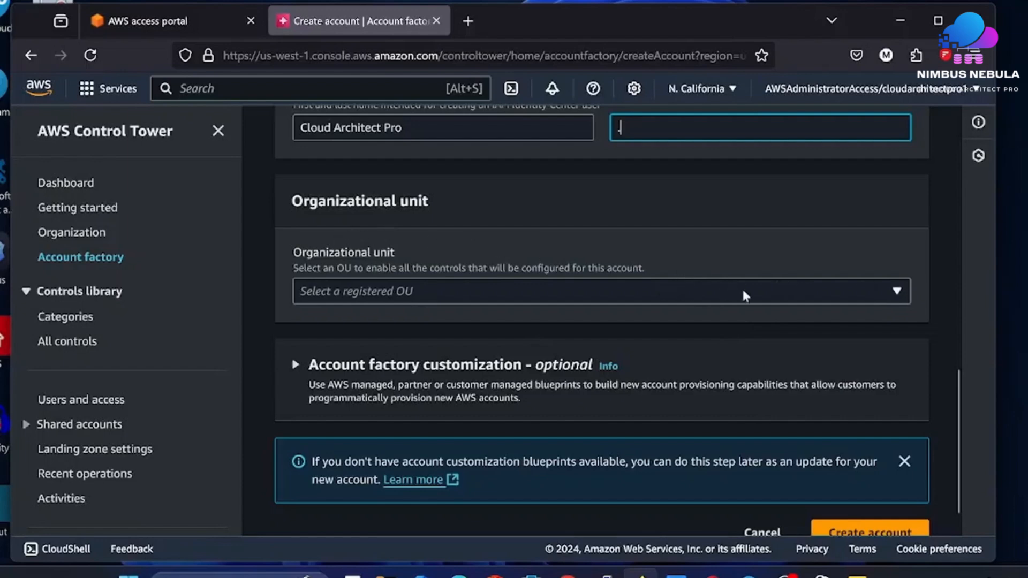
pyautogui.click(899, 292)
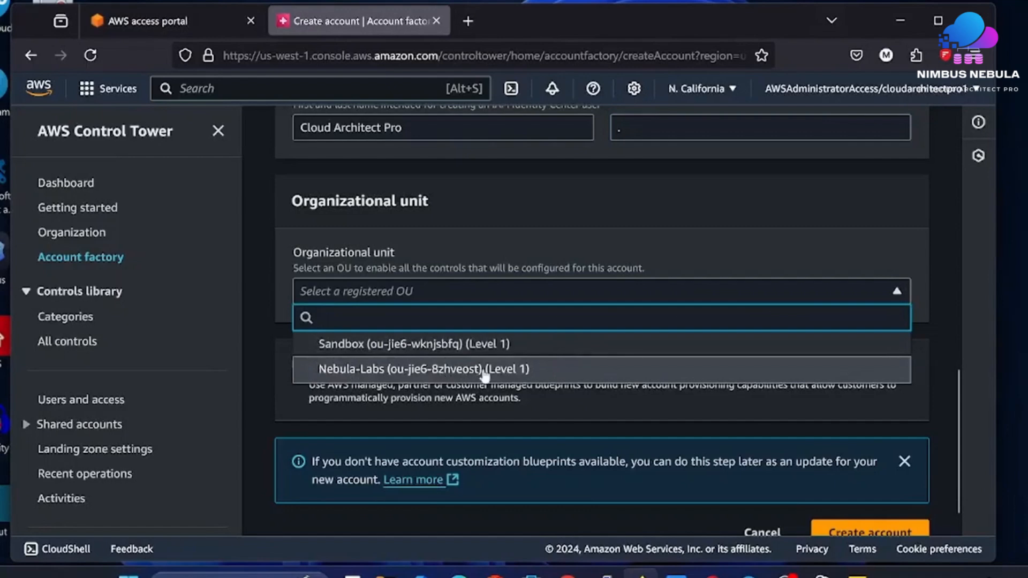
pyautogui.click(368, 376)
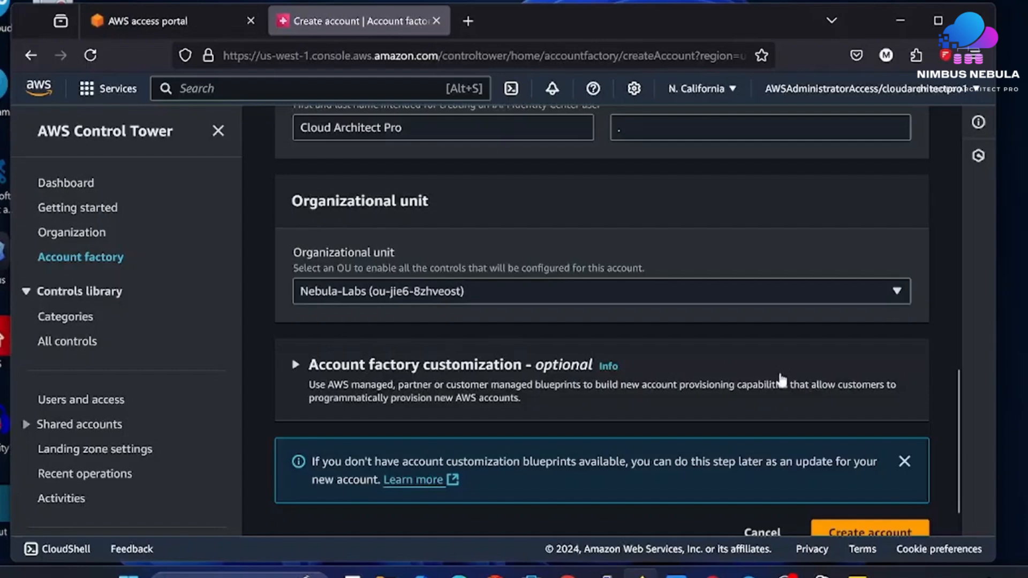
pyautogui.scroll(-1, 782, 380)
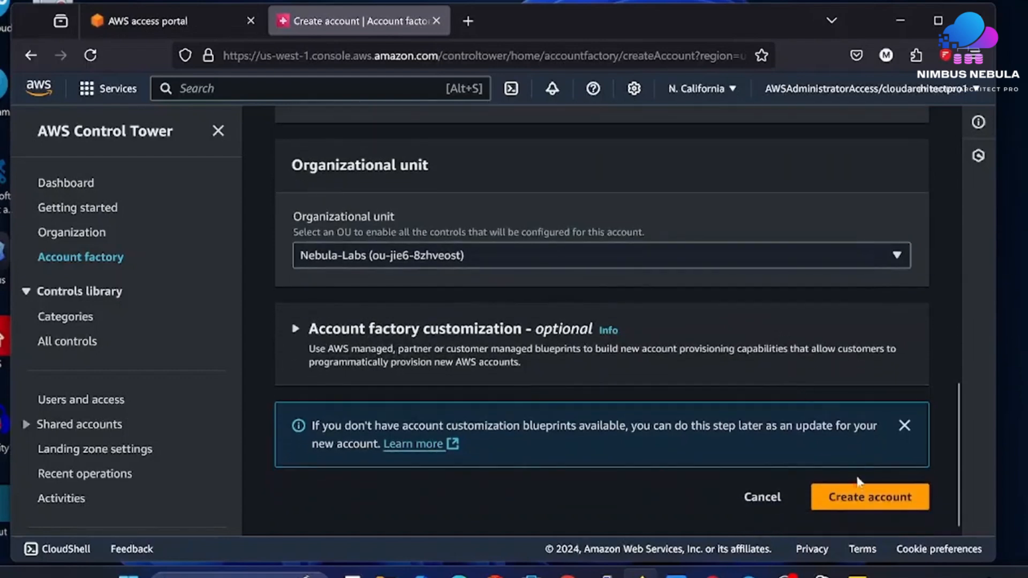
pyautogui.click(858, 498)
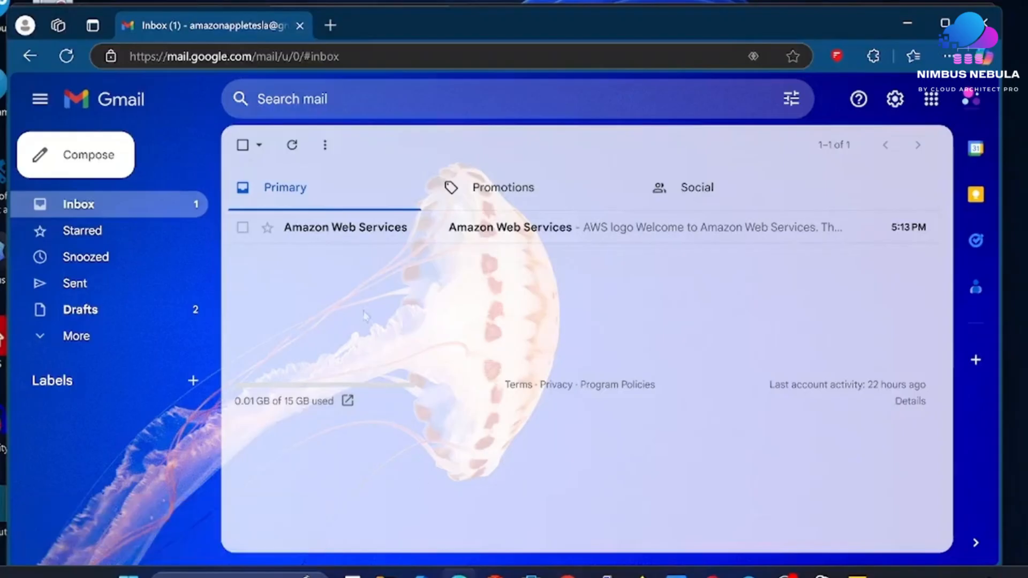
# Open the Amazon Web Services welcome email in the Gmail inbox and read through it.
pyautogui.click(337, 227)
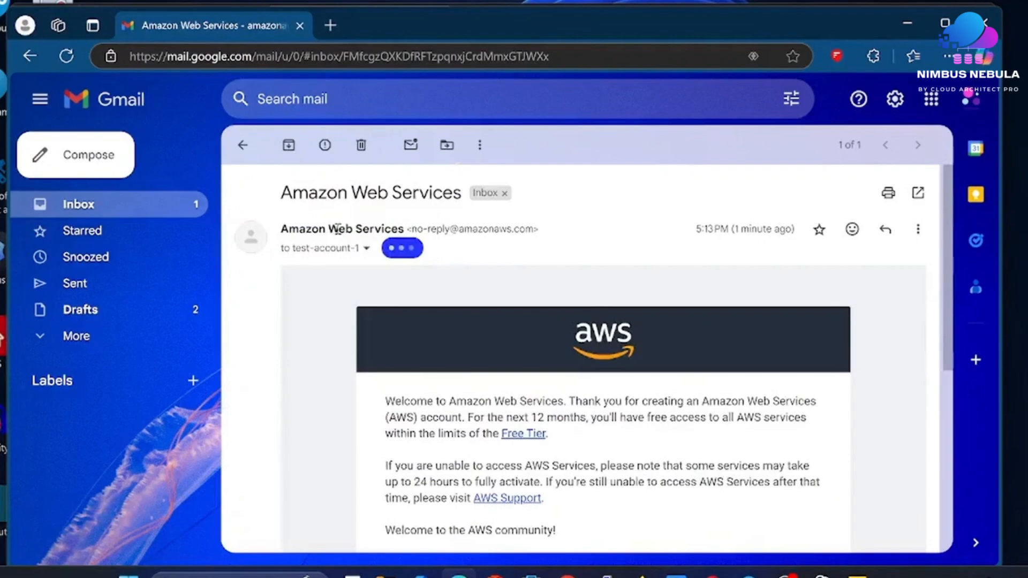
pyautogui.scroll(-3, 402, 297)
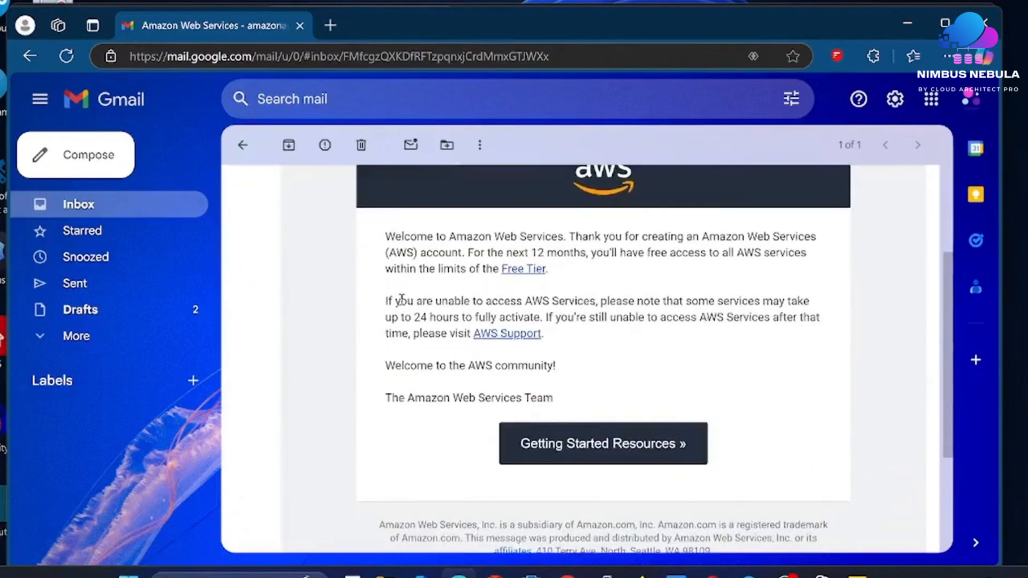
# Look over the rest of the Amazon Web Services welcome email and minimize the mail window.
pyautogui.scroll(3, 401, 299)
pyautogui.scroll(-5, 403, 301)
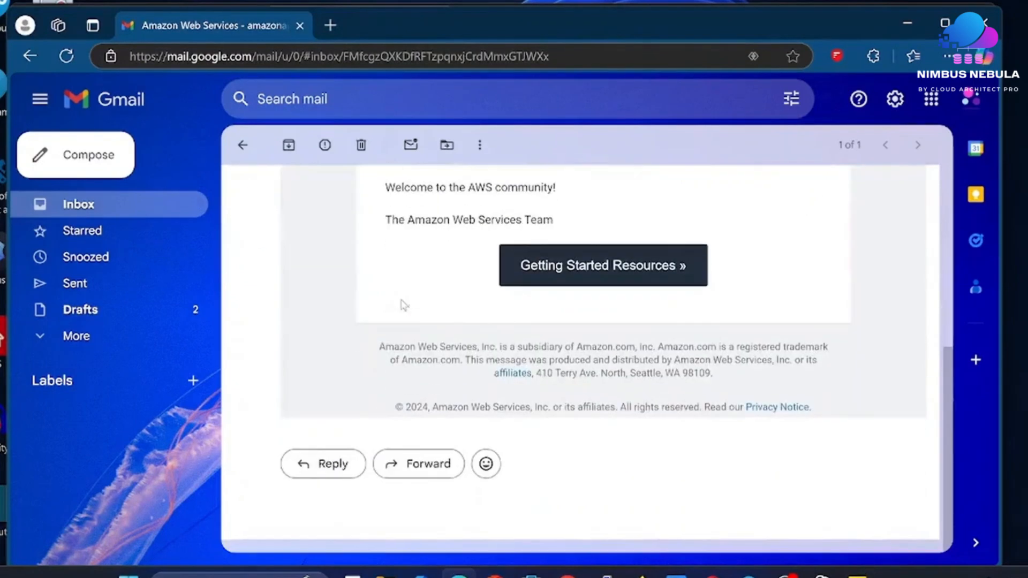
pyautogui.scroll(6, 514, 289)
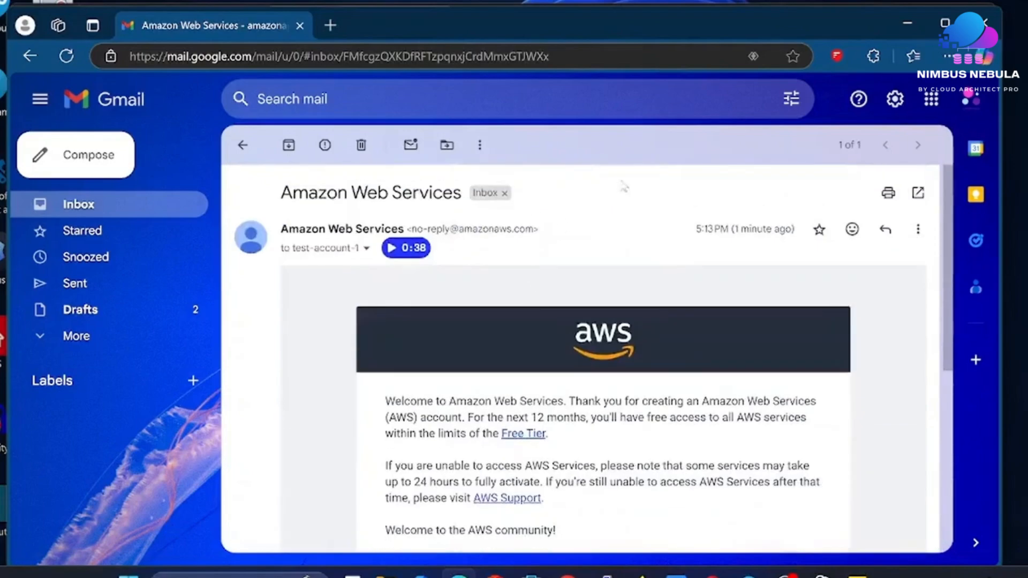
pyautogui.click(905, 22)
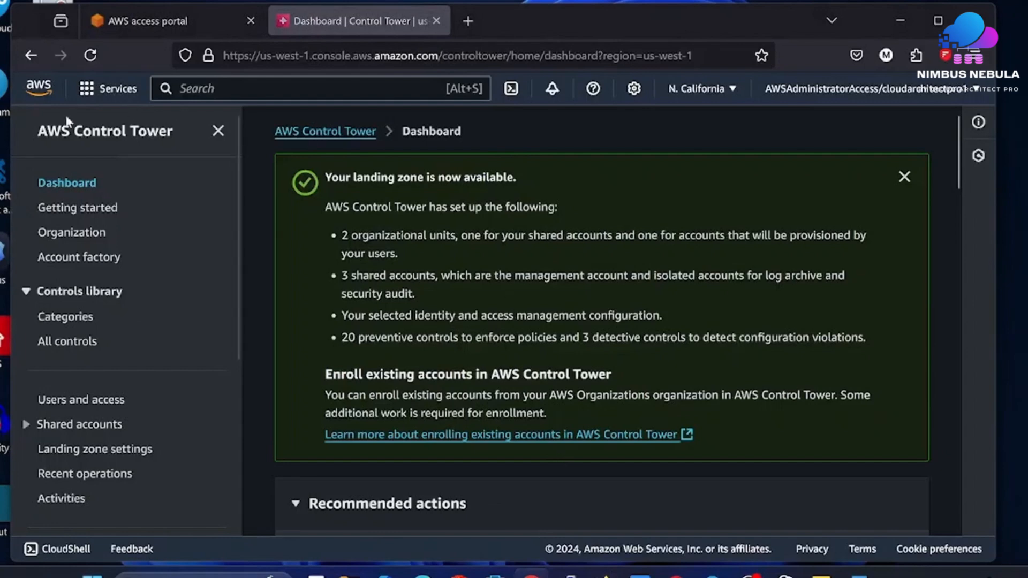
# Open the Account Factory network configuration for editing, review its VPC options and regions, and save it.
pyautogui.click(75, 259)
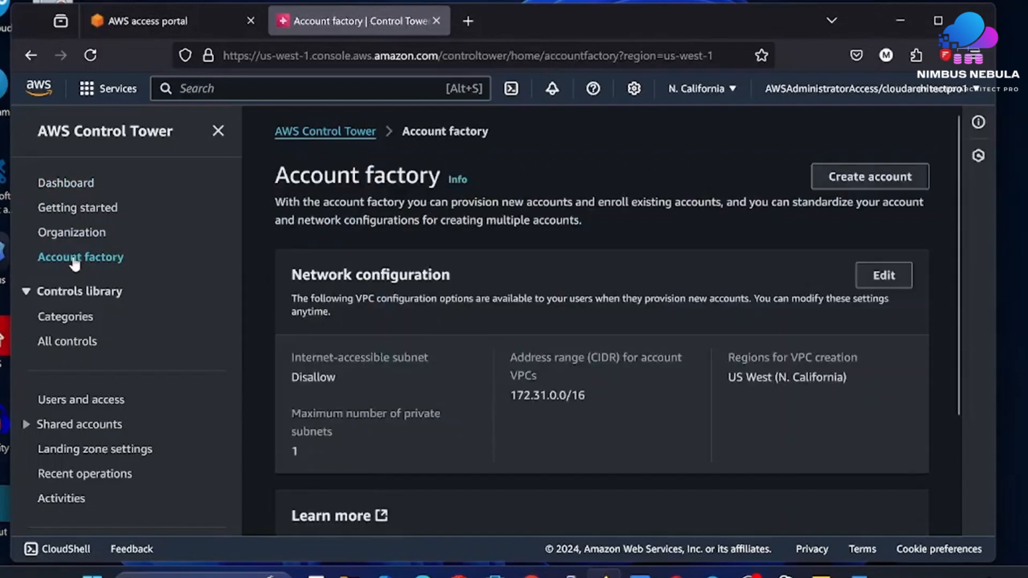
pyautogui.click(905, 281)
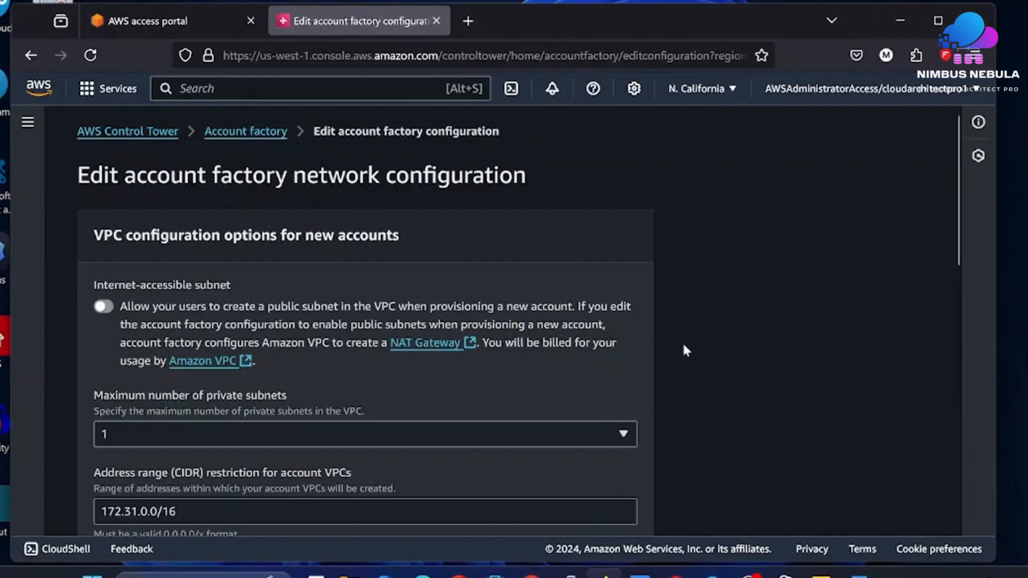
pyautogui.scroll(-5, 686, 351)
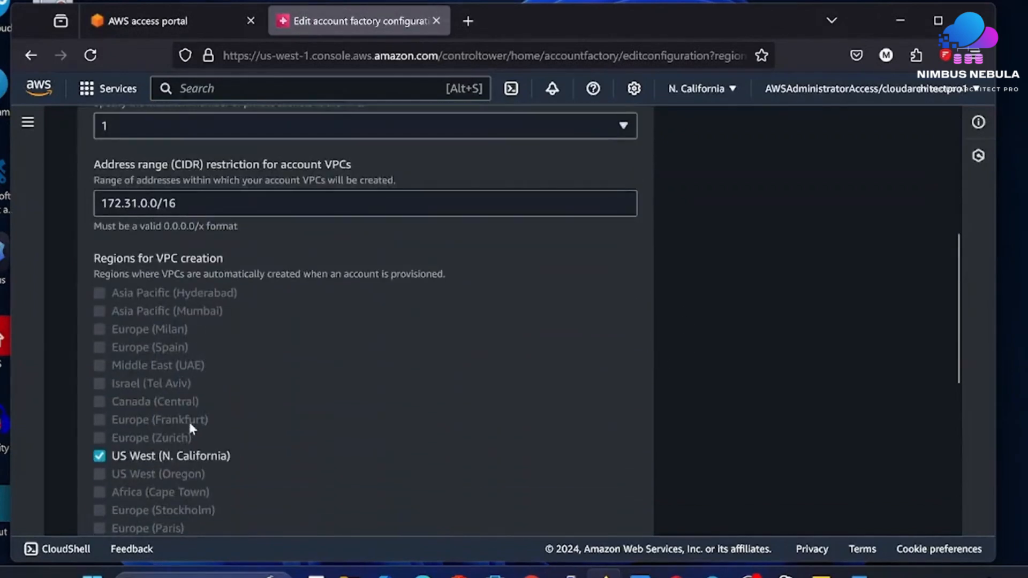
pyautogui.scroll(-6, 567, 371)
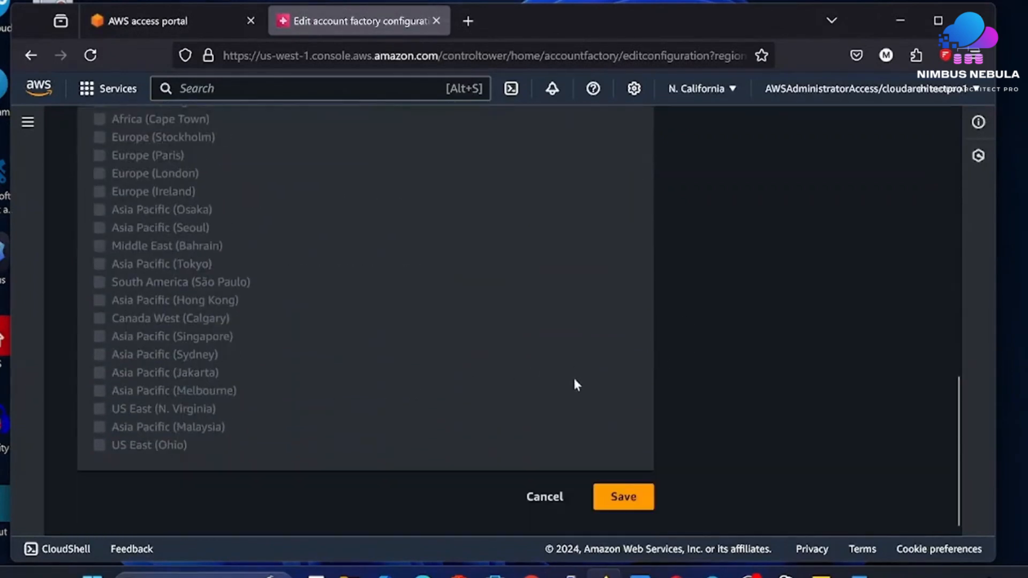
pyautogui.click(621, 496)
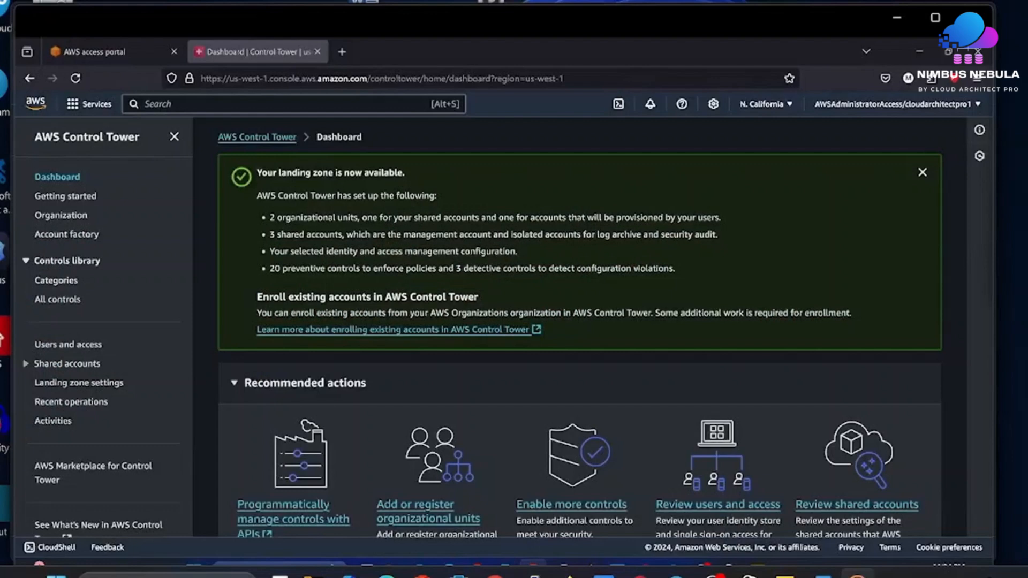
# Go to the Control Tower organization view and expand the Nebula-Labs OU to inspect its accounts.
pyautogui.click(77, 217)
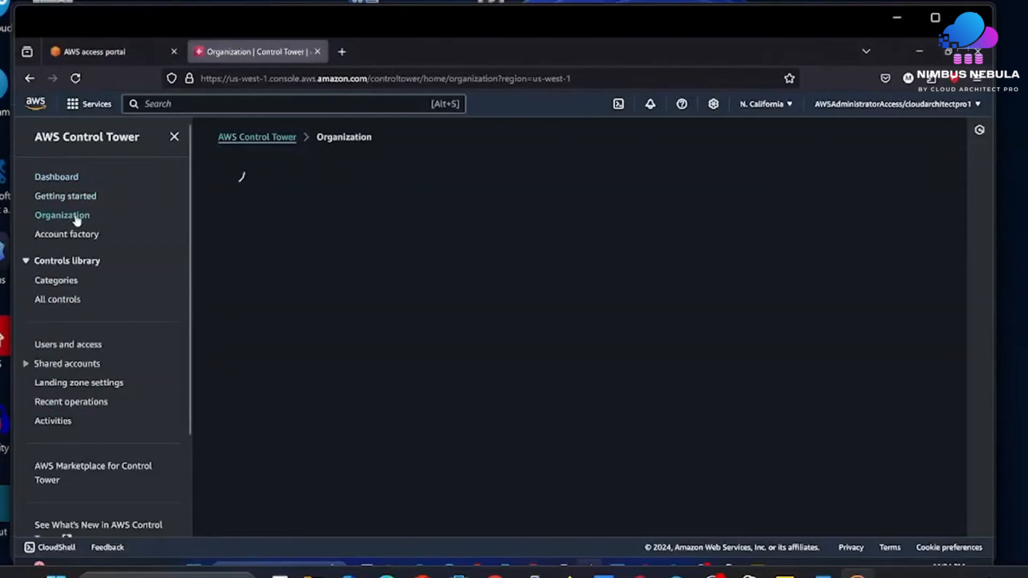
pyautogui.scroll(-3, 431, 327)
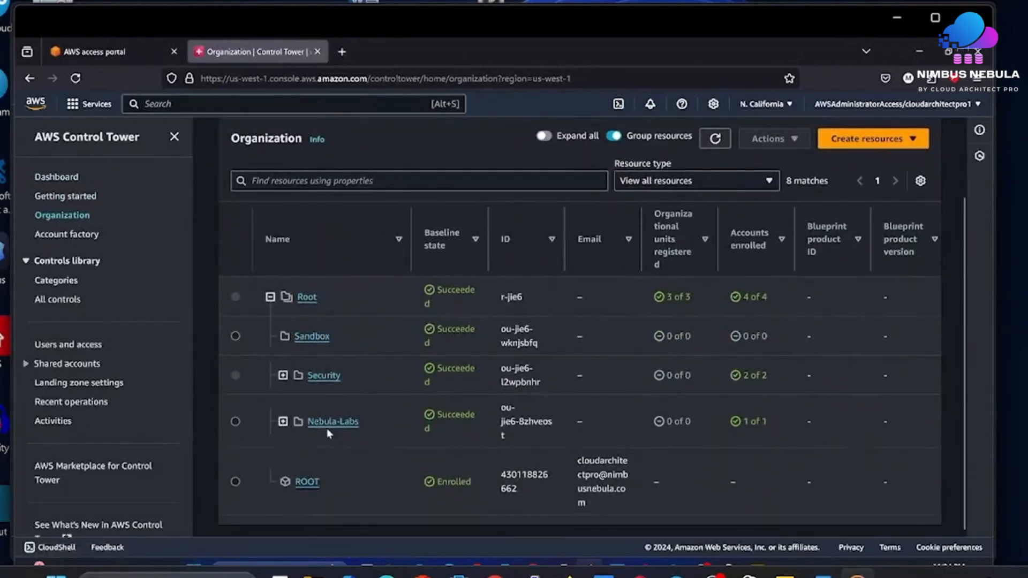
pyautogui.click(283, 425)
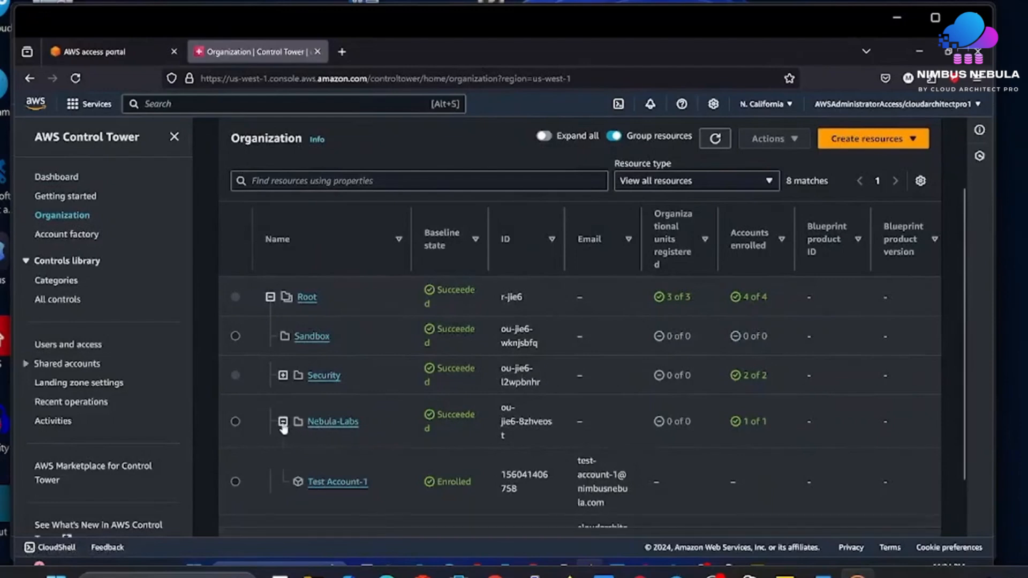
pyautogui.scroll(-2, 283, 427)
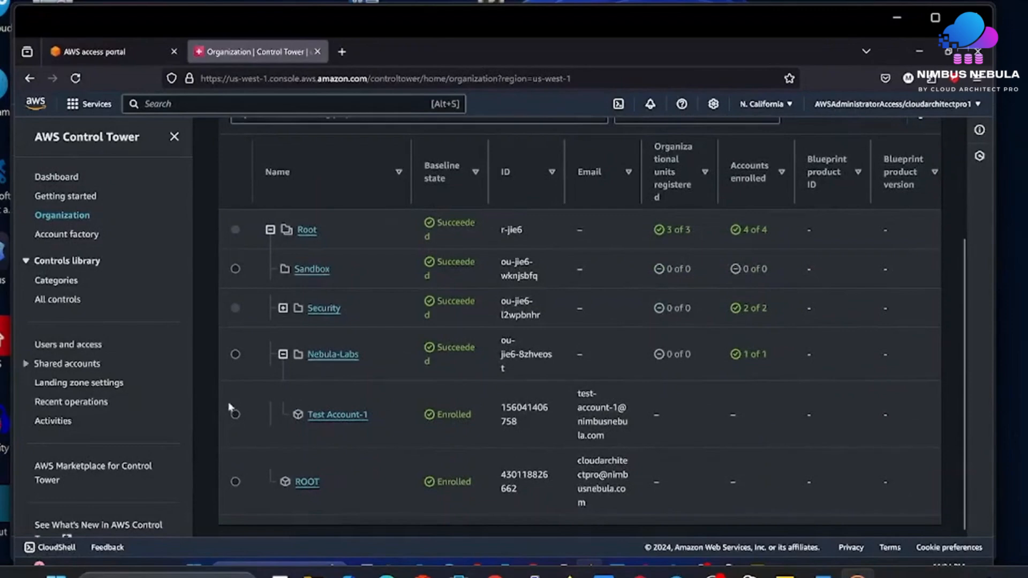
# Select Test Account-1 in the Nebula-Labs OU and start updating the account.
pyautogui.click(235, 415)
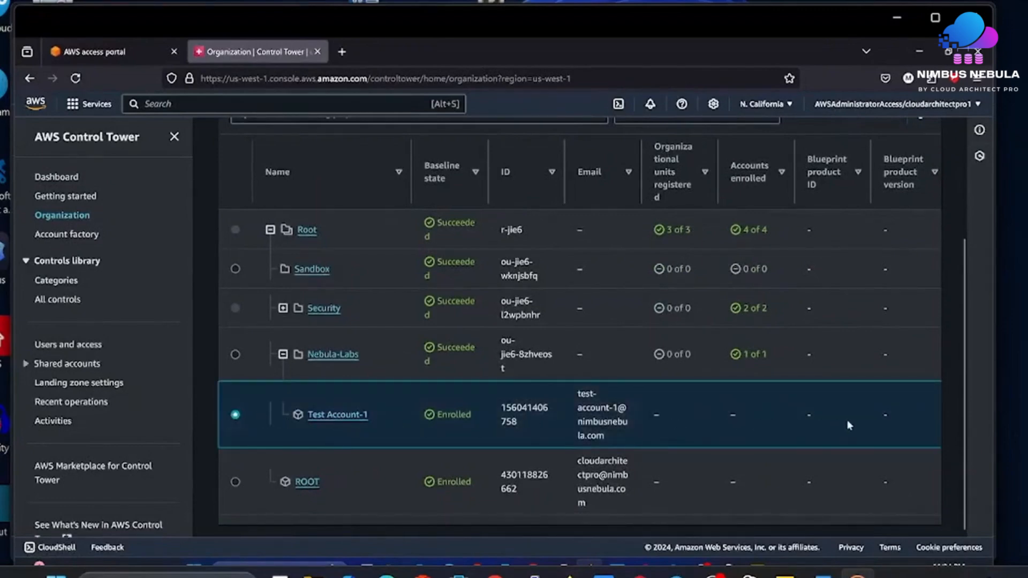
pyautogui.scroll(5, 848, 425)
pyautogui.scroll(-2, 848, 425)
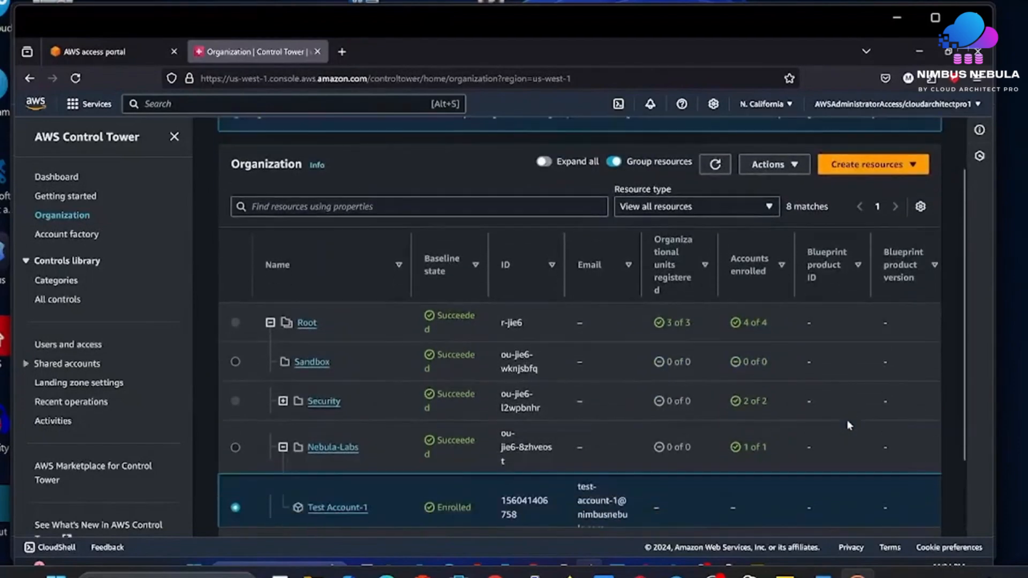
pyautogui.click(797, 171)
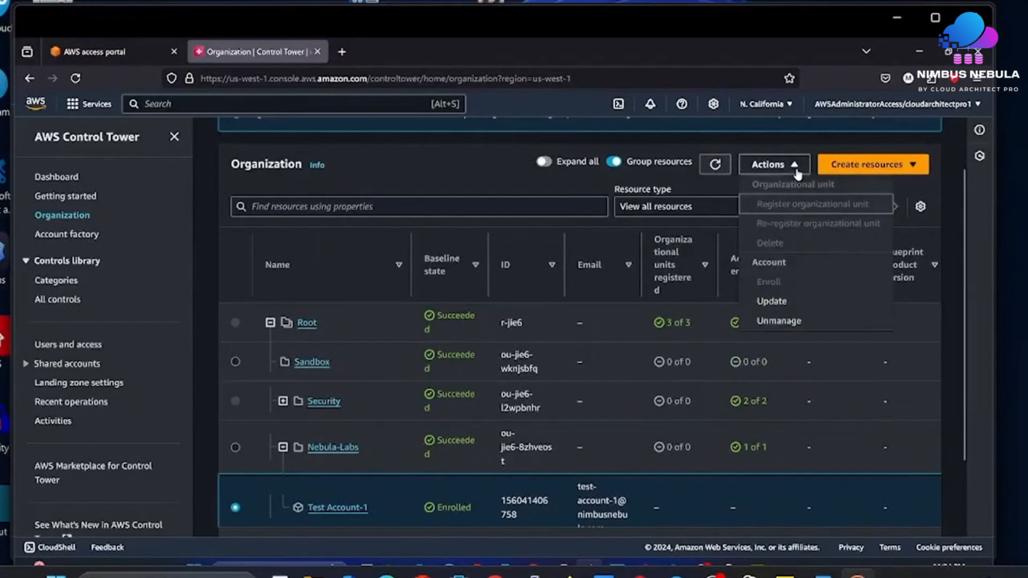
pyautogui.click(775, 303)
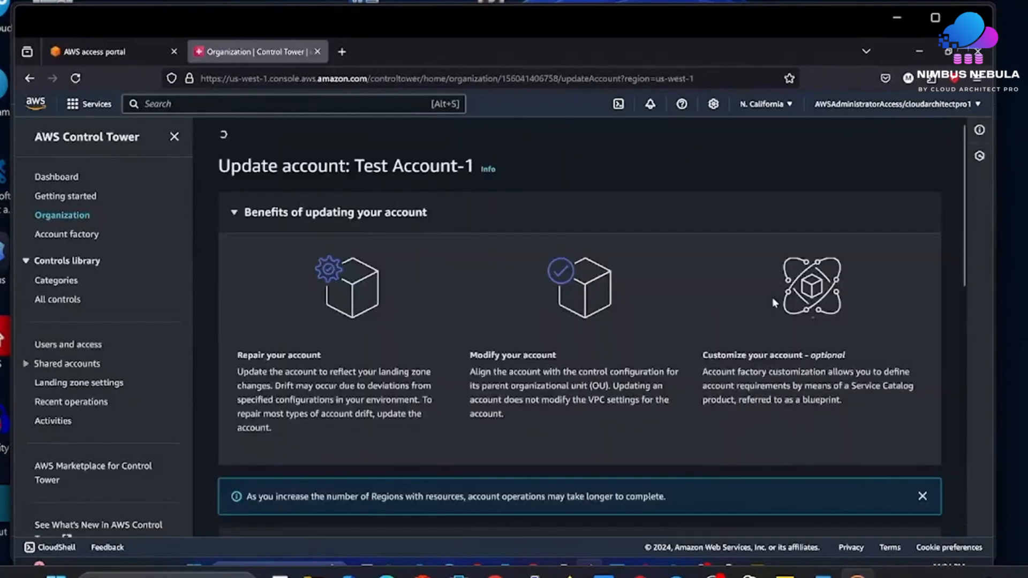
# Change the organizational unit of Test Account-1 to Sandbox and confirm the account update.
pyautogui.scroll(-3, 772, 297)
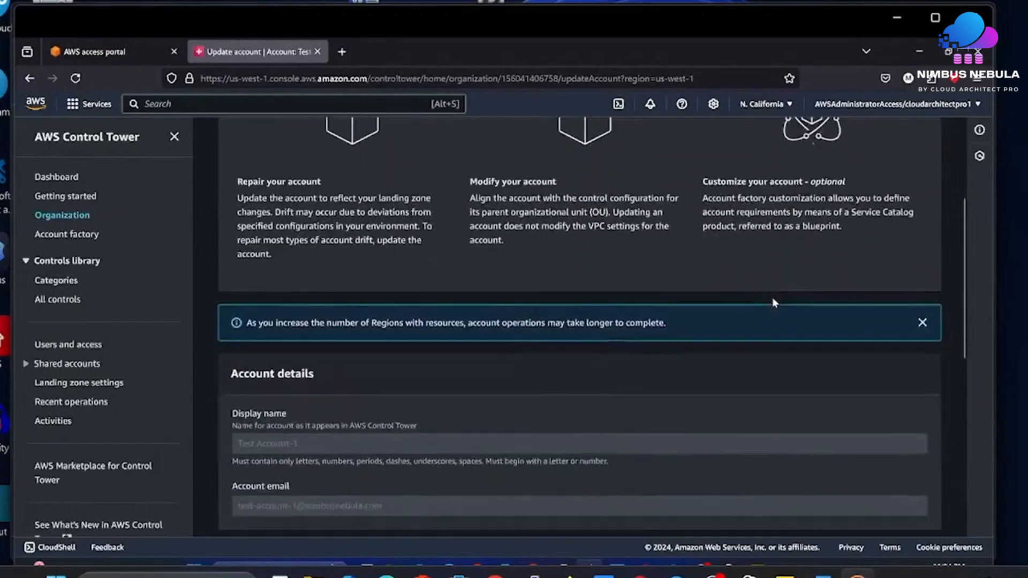
pyautogui.scroll(-2, 772, 303)
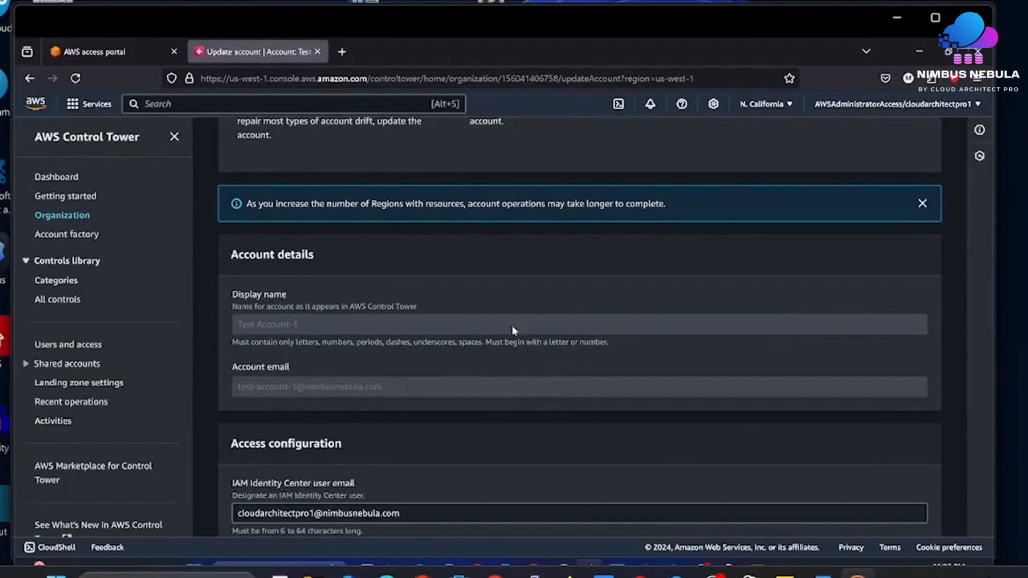
pyautogui.scroll(-2, 513, 328)
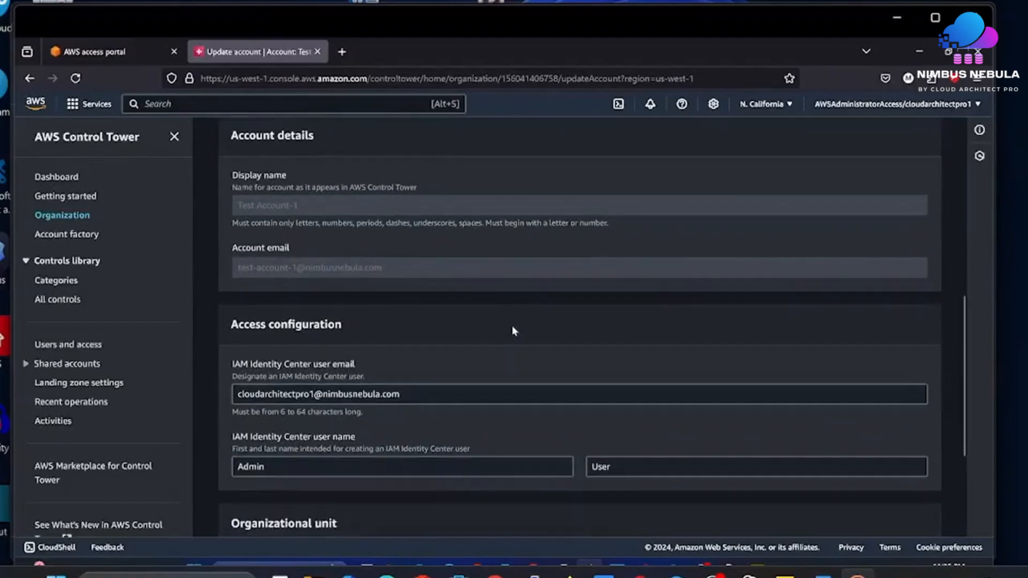
pyautogui.scroll(-1, 512, 331)
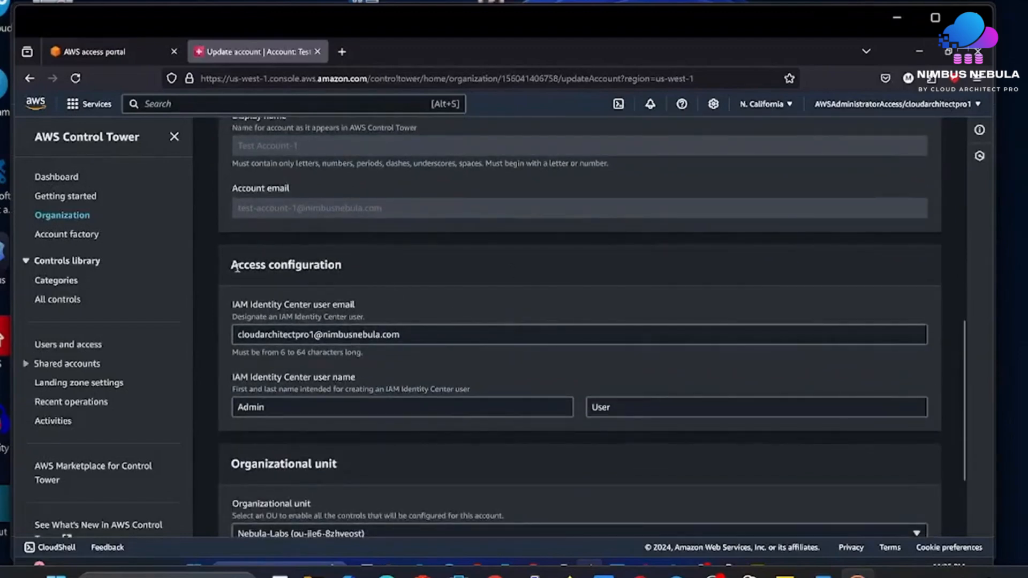
pyautogui.scroll(-1, 371, 276)
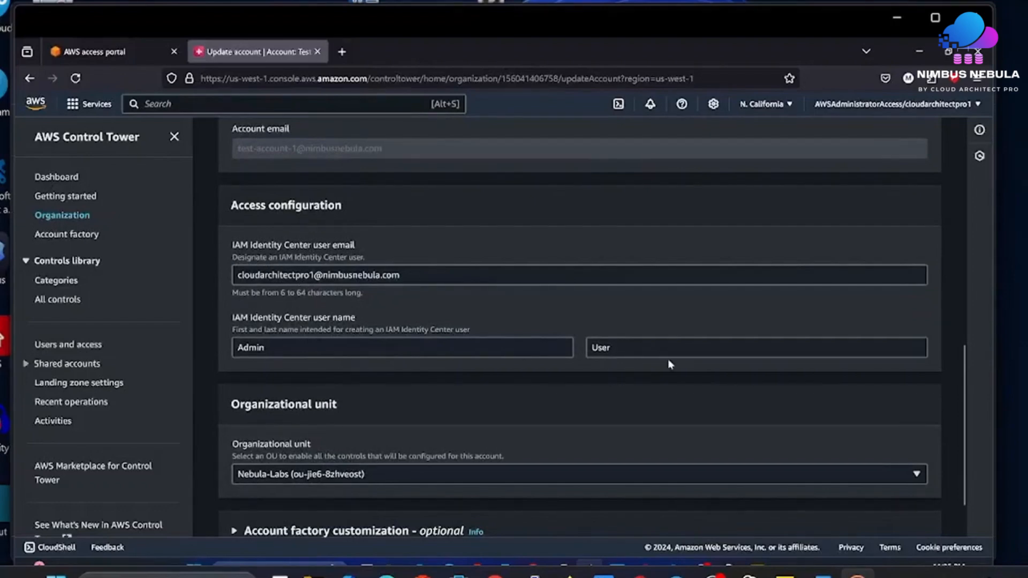
pyautogui.scroll(-1, 669, 364)
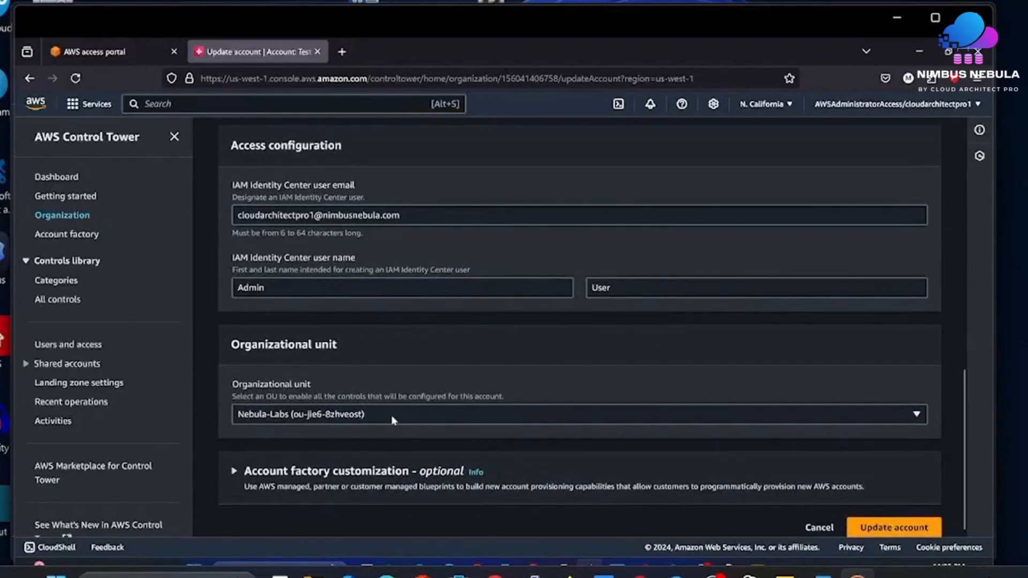
pyautogui.click(427, 421)
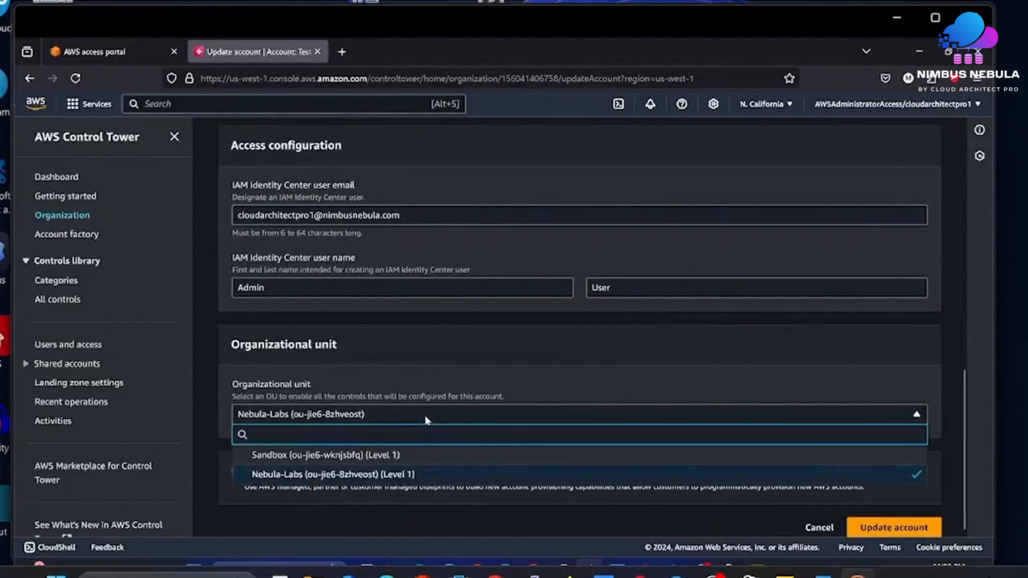
pyautogui.click(391, 456)
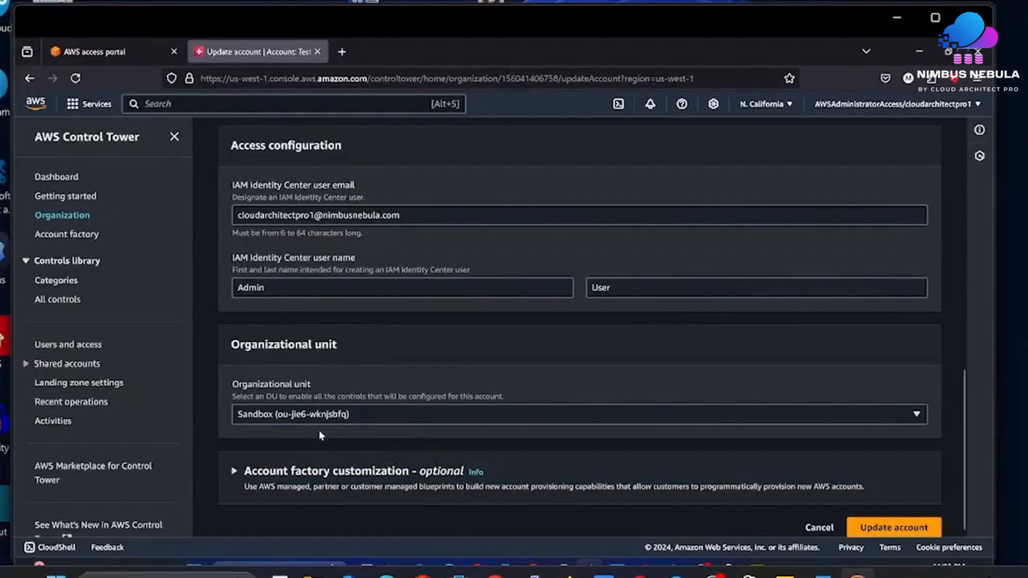
pyautogui.click(907, 529)
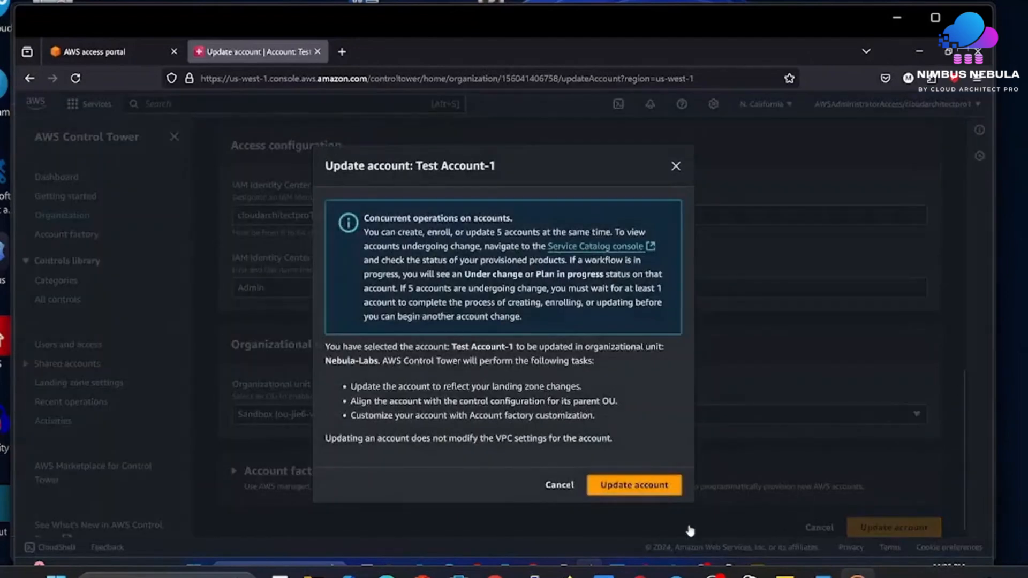
pyautogui.click(634, 485)
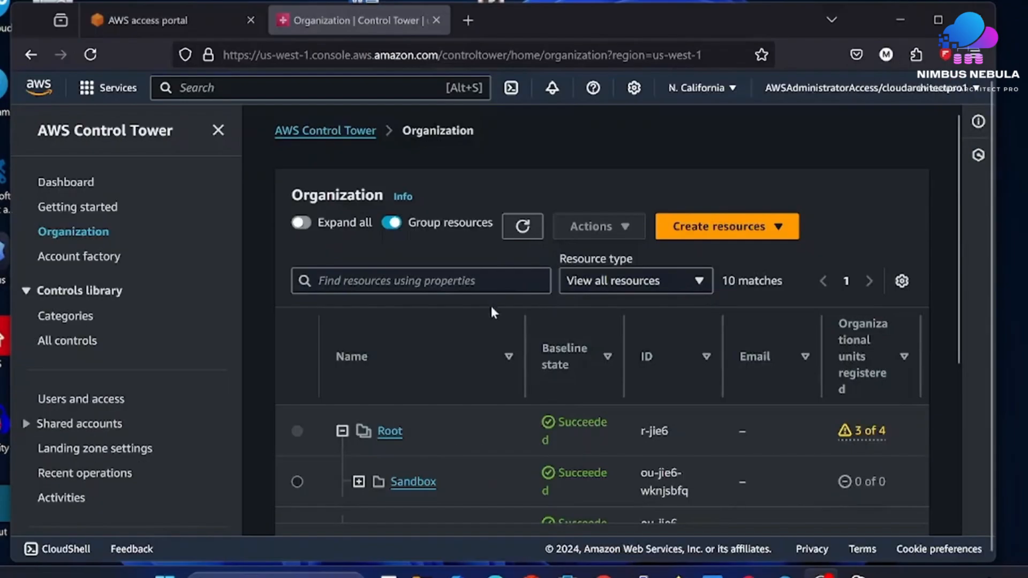
# Expand the Sandbox OU in the organization tree to check which accounts it contains.
pyautogui.scroll(-3, 489, 321)
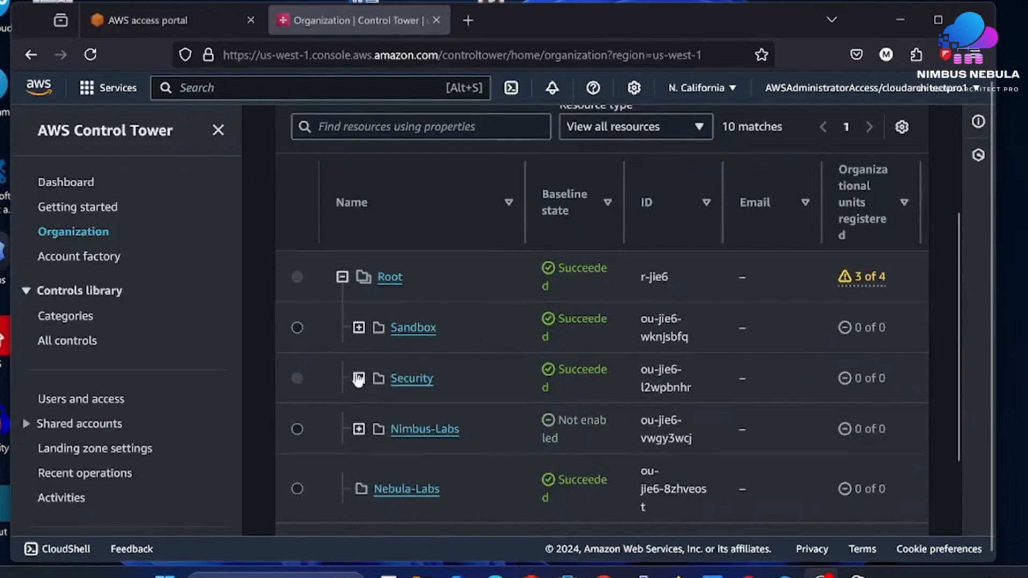
pyautogui.click(359, 328)
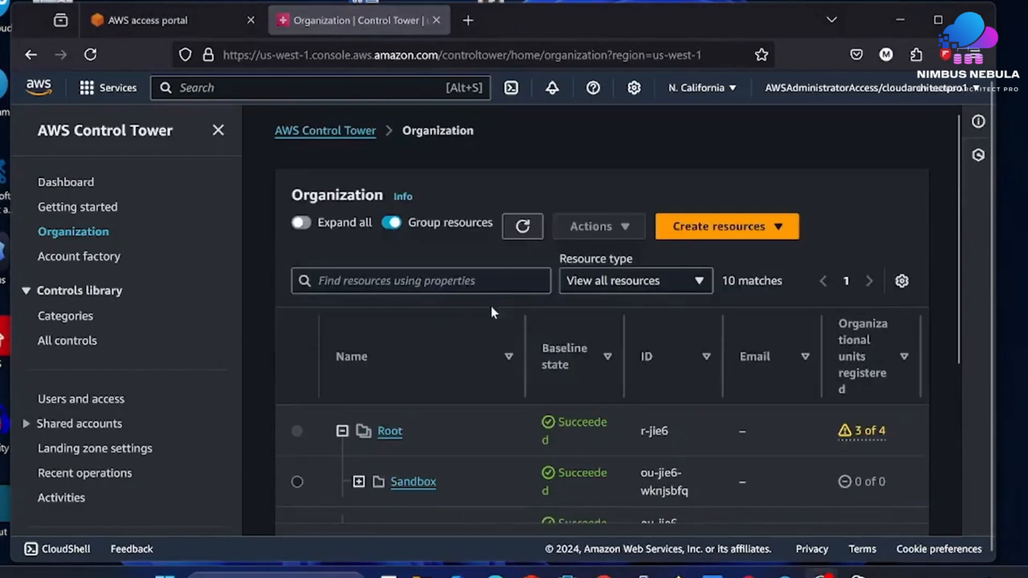
pyautogui.scroll(-3, 489, 315)
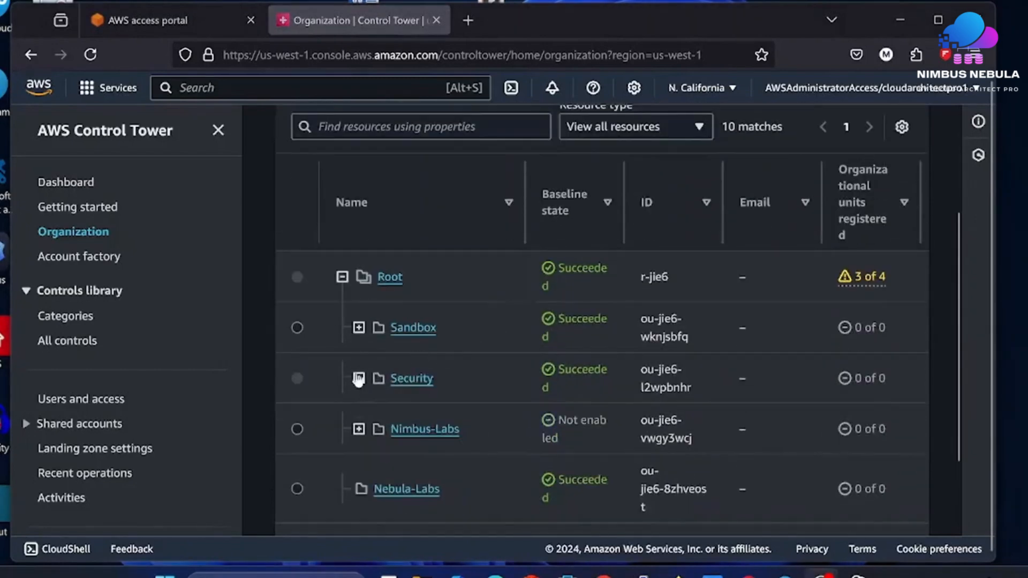
pyautogui.click(359, 327)
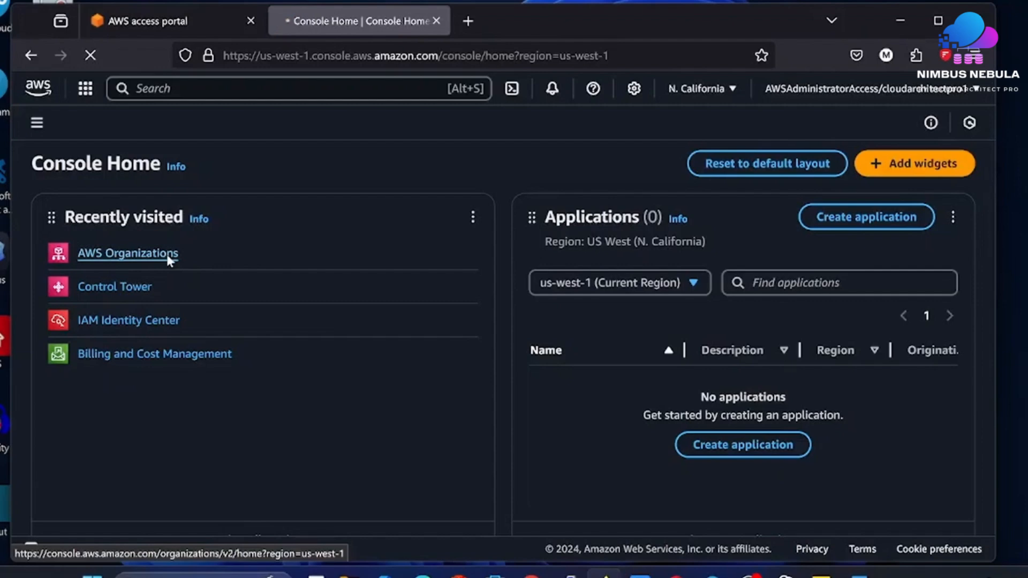
# Go to AWS Organizations, start creating a new AWS account and enter the second test account's e-mail address as the account name.
pyautogui.click(167, 256)
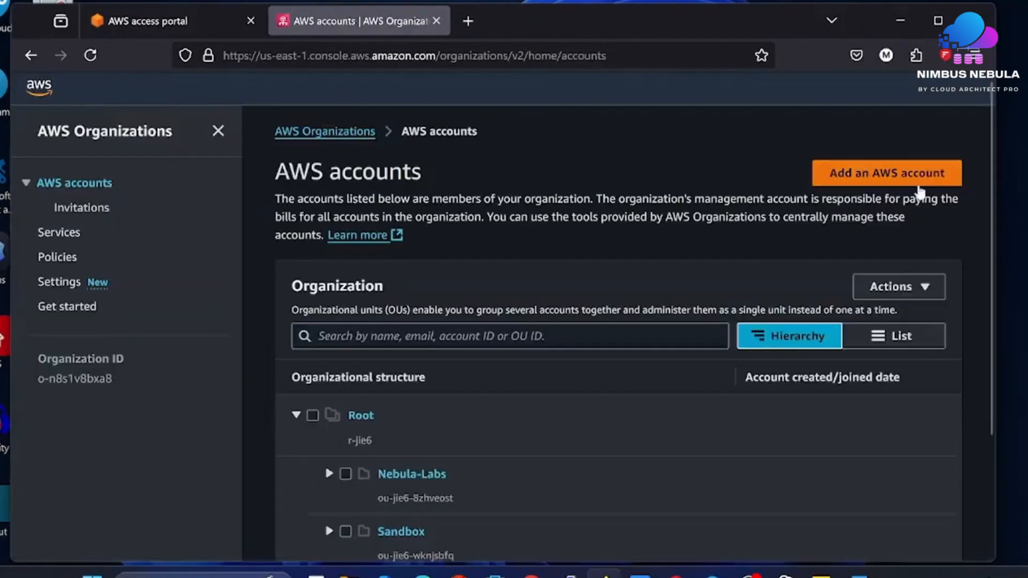
pyautogui.click(919, 184)
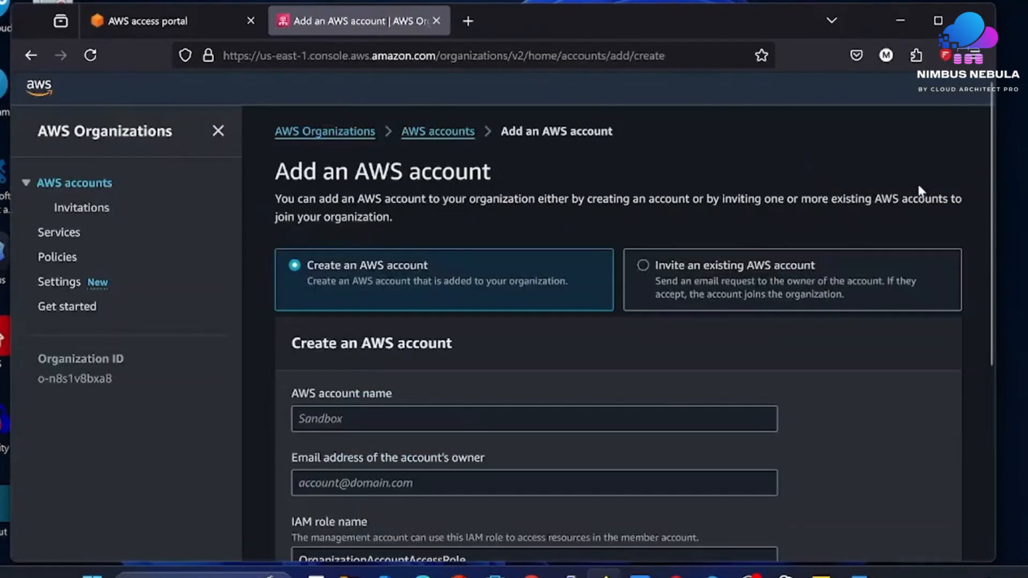
pyautogui.click(428, 424)
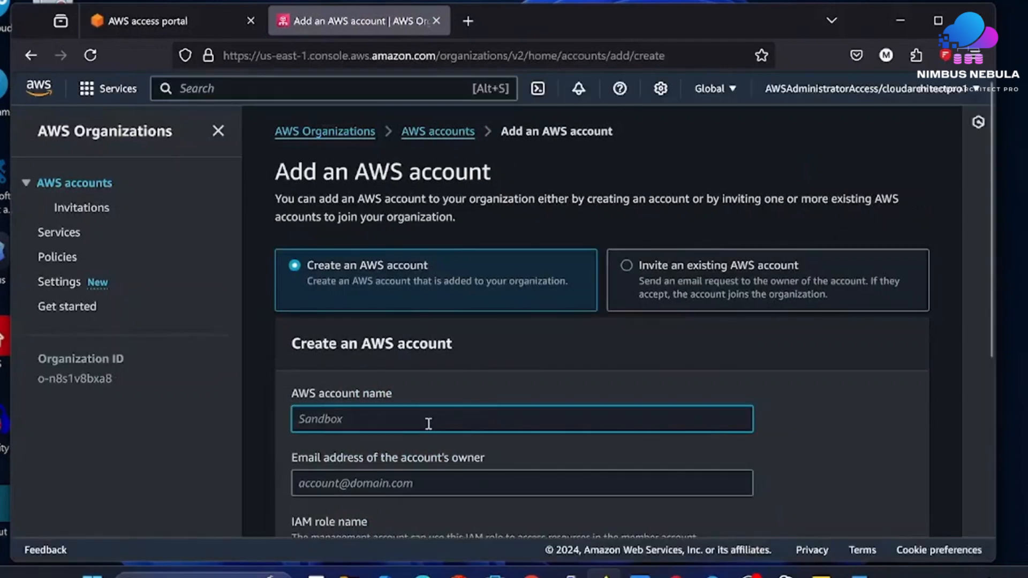
pyautogui.hotkey('ctrl', 'v')
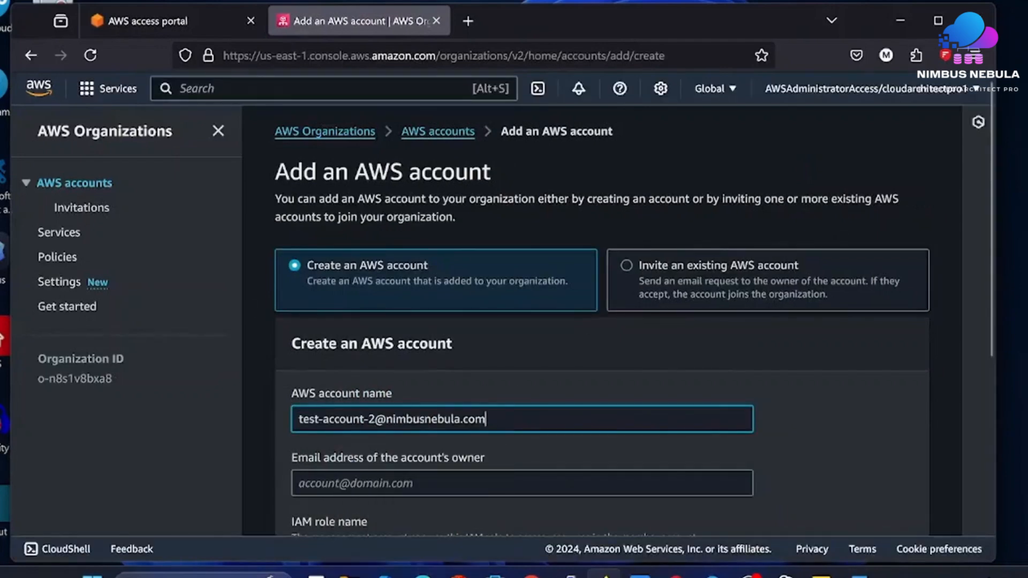
pyautogui.hotkey('alt', 'Tab')
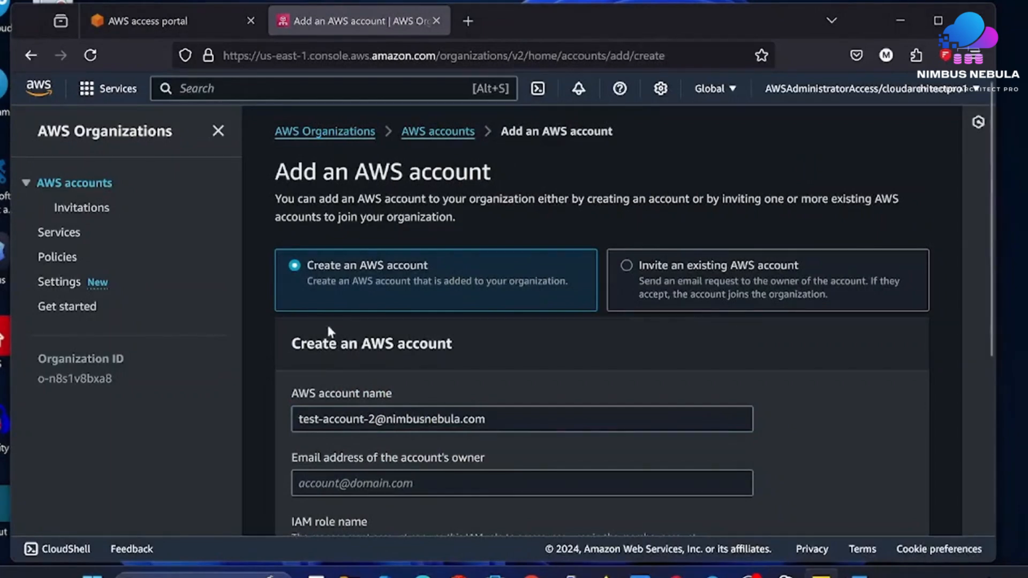
# Fill in the account owner's e-mail address, keep the default IAM role name and submit the account creation request.
pyautogui.click(332, 490)
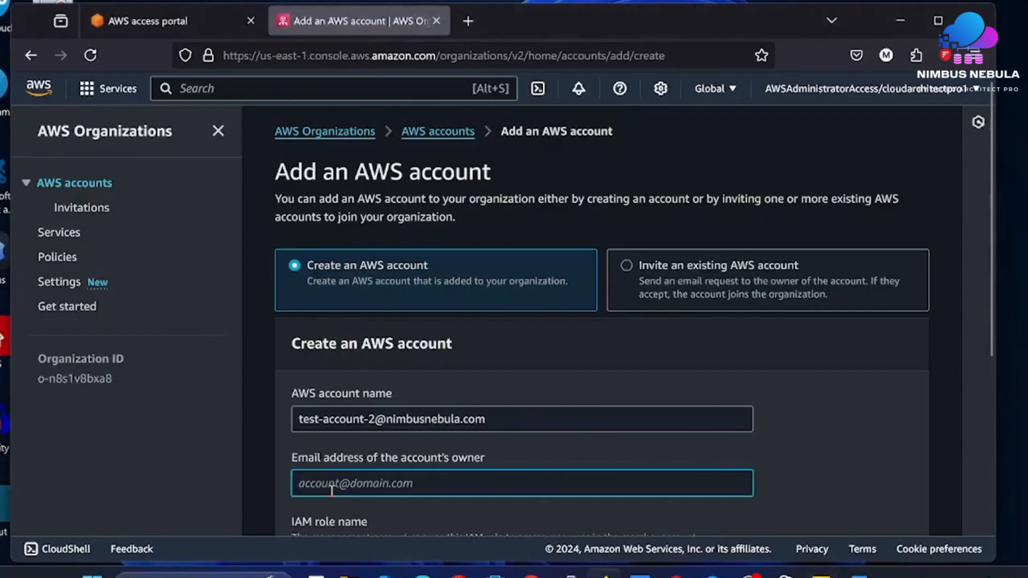
pyautogui.hotkey('ctrl', 'v')
pyautogui.rightClick(331, 490)
pyautogui.click(786, 452)
pyautogui.scroll(-5, 786, 452)
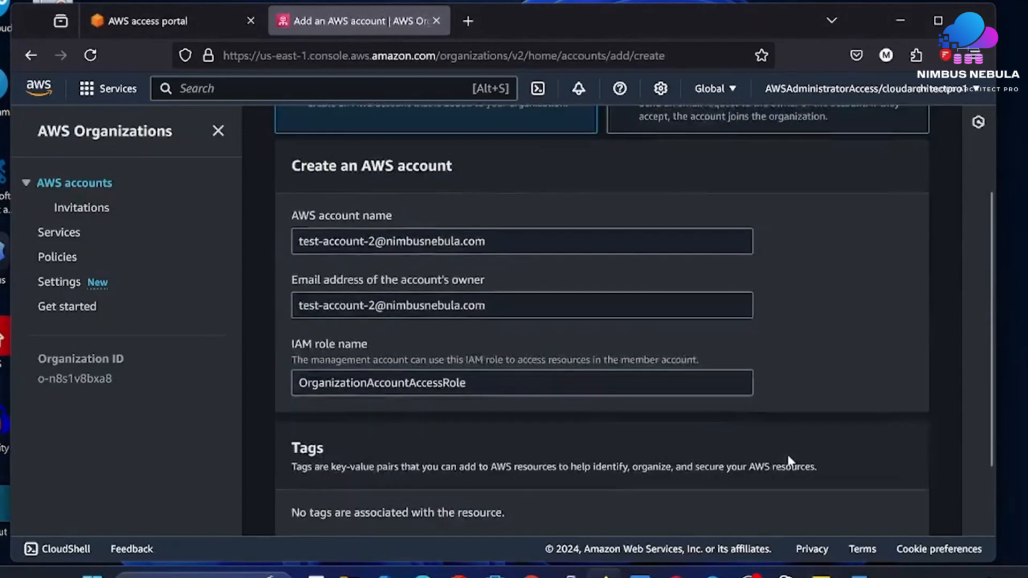
pyautogui.click(837, 508)
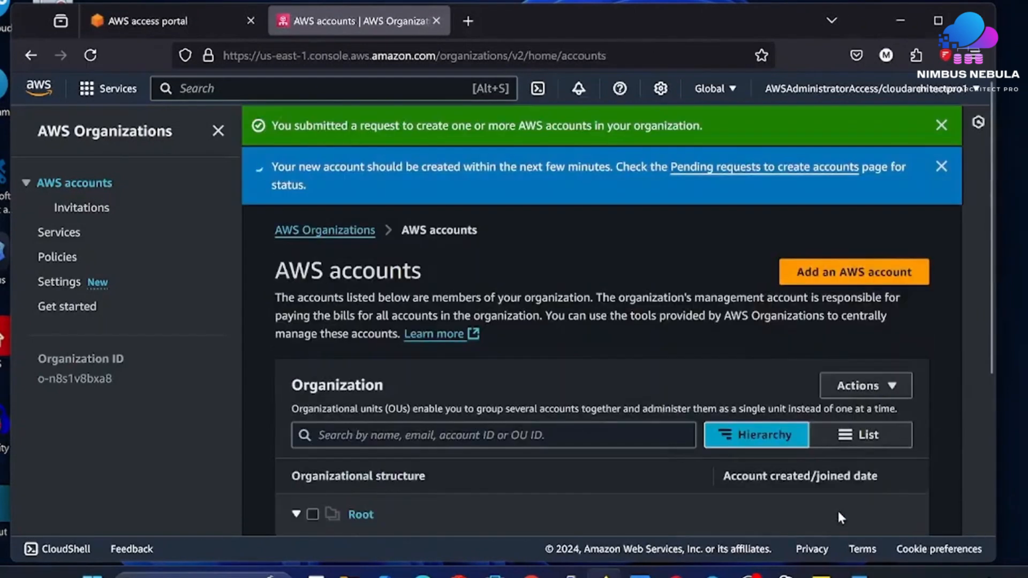
# Reload the organization's account list, and switch to Gmail to read the Amazon Web Services welcome message for the new account.
pyautogui.click(91, 58)
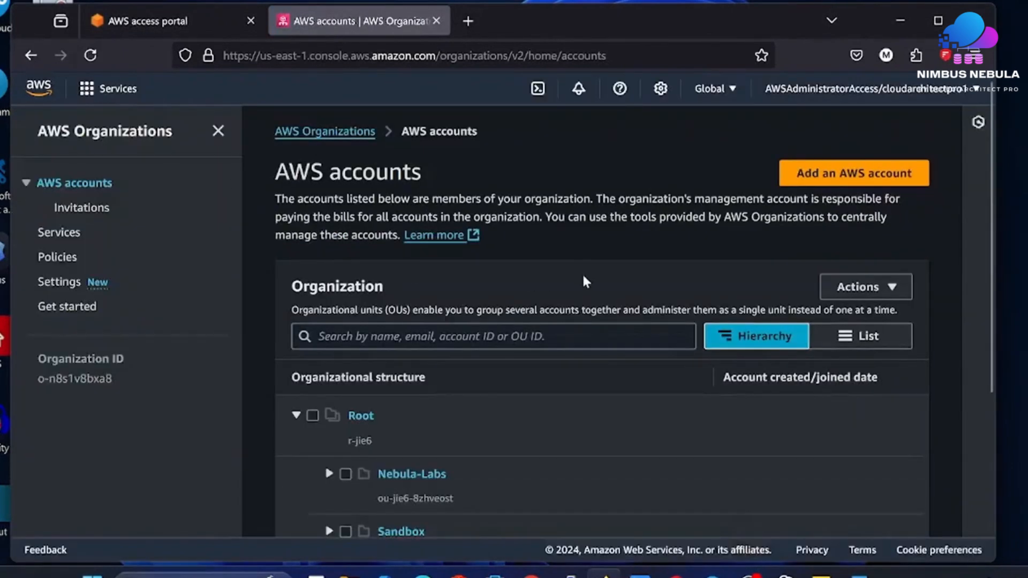
pyautogui.scroll(-4, 586, 282)
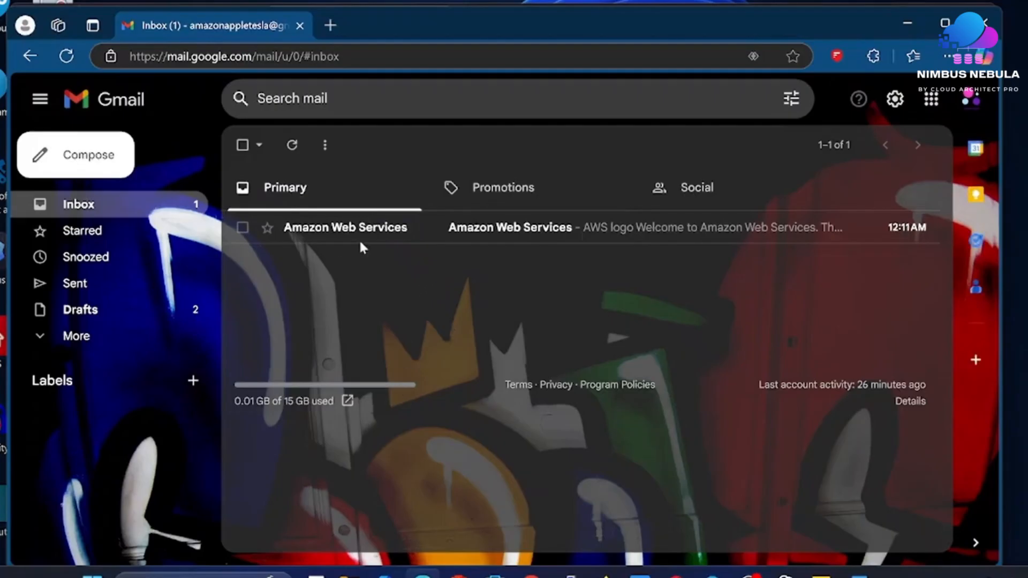
pyautogui.click(515, 226)
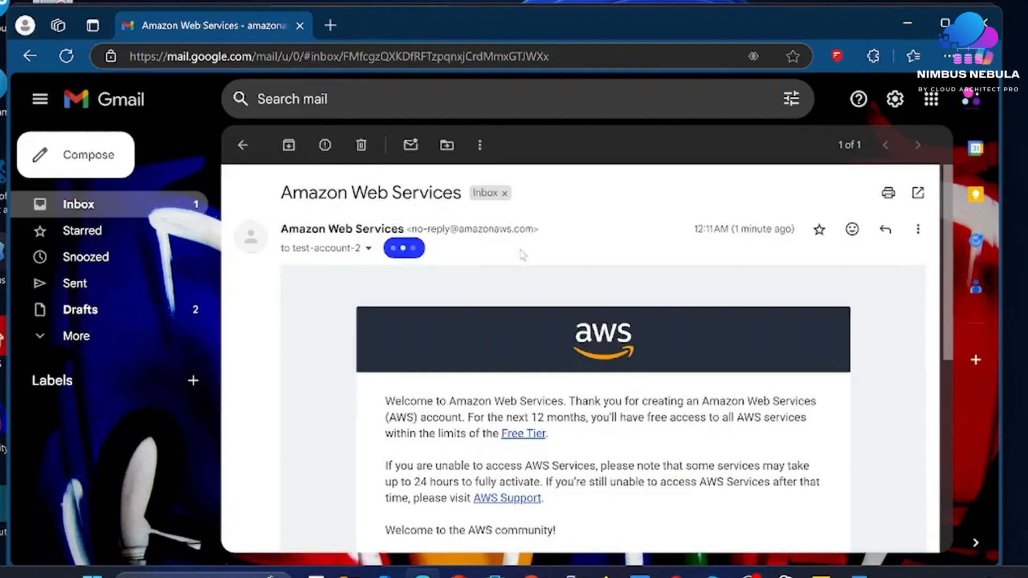
pyautogui.scroll(-5, 528, 326)
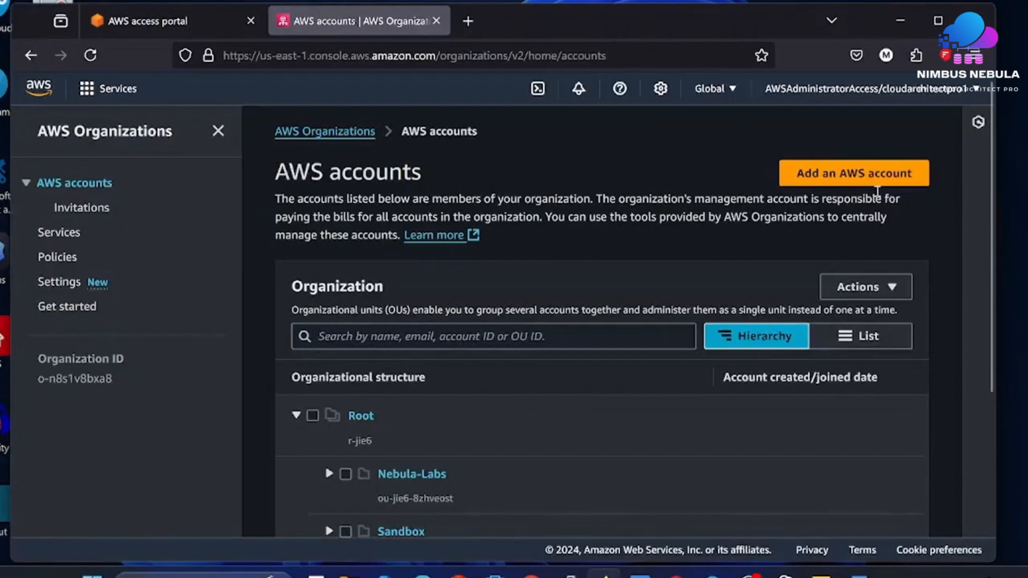
# Back in AWS Organizations, create a new organizational unit named Nimbus-Labs under Root.
pyautogui.scroll(-3, 277, 310)
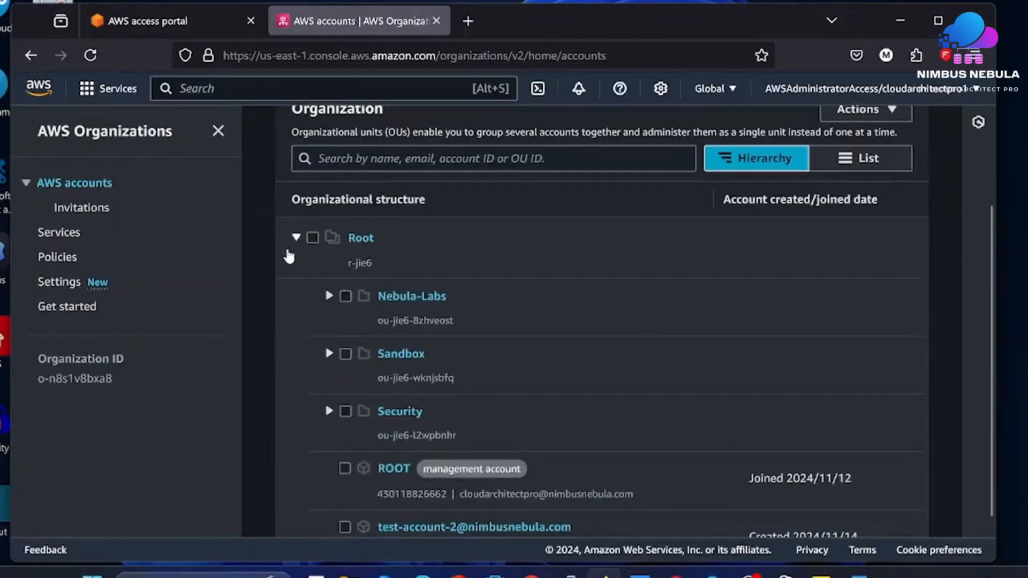
pyautogui.click(313, 238)
pyautogui.scroll(3, 694, 270)
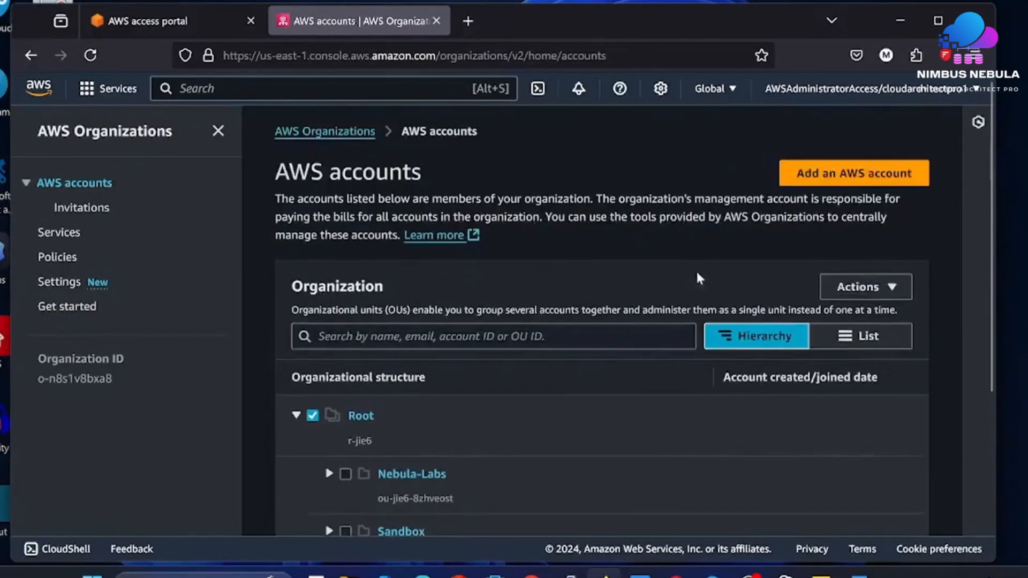
pyautogui.click(854, 287)
pyautogui.click(821, 338)
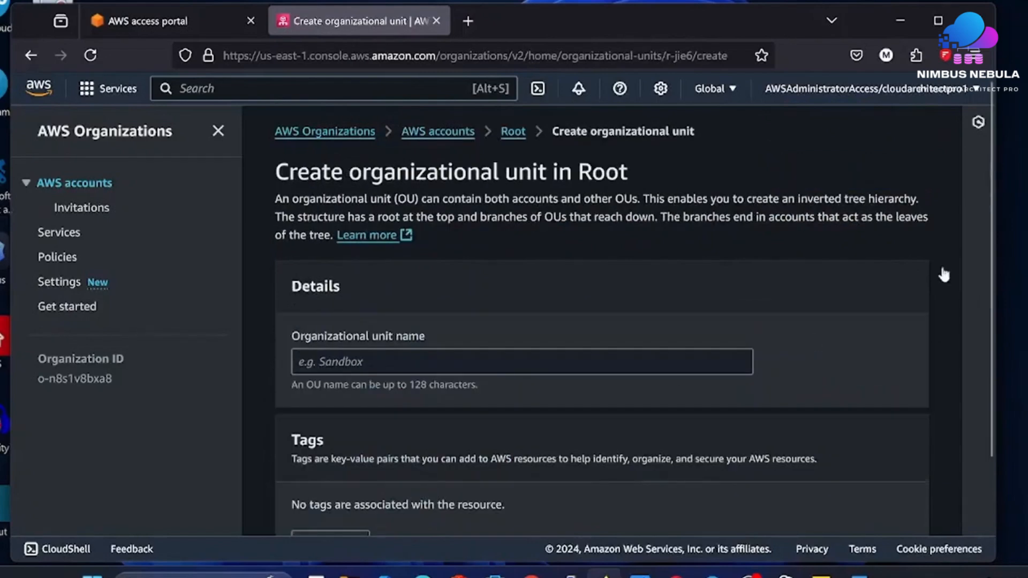
pyautogui.click(654, 364)
pyautogui.write('Nimbus-Labs')
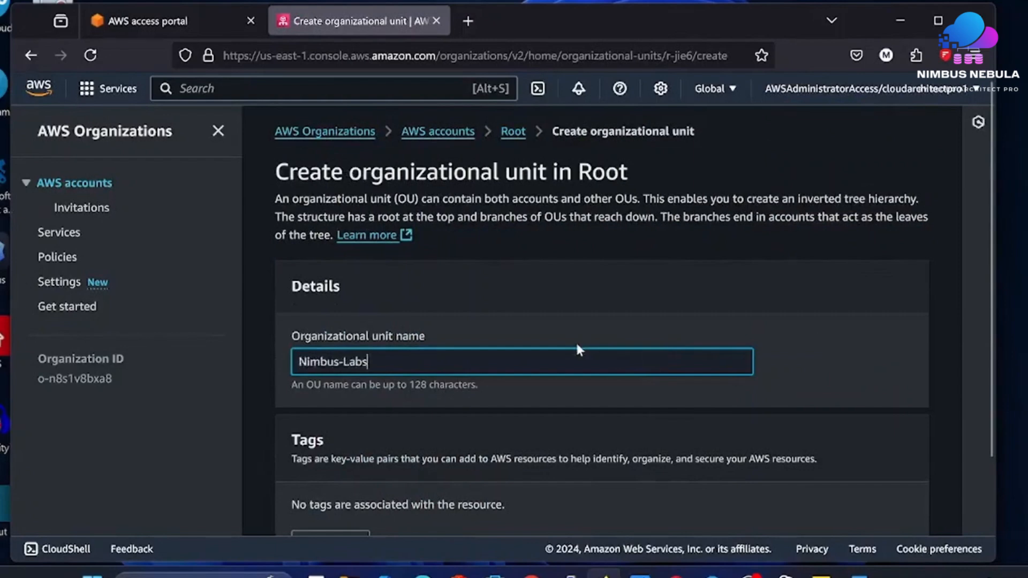
pyautogui.press('Return')
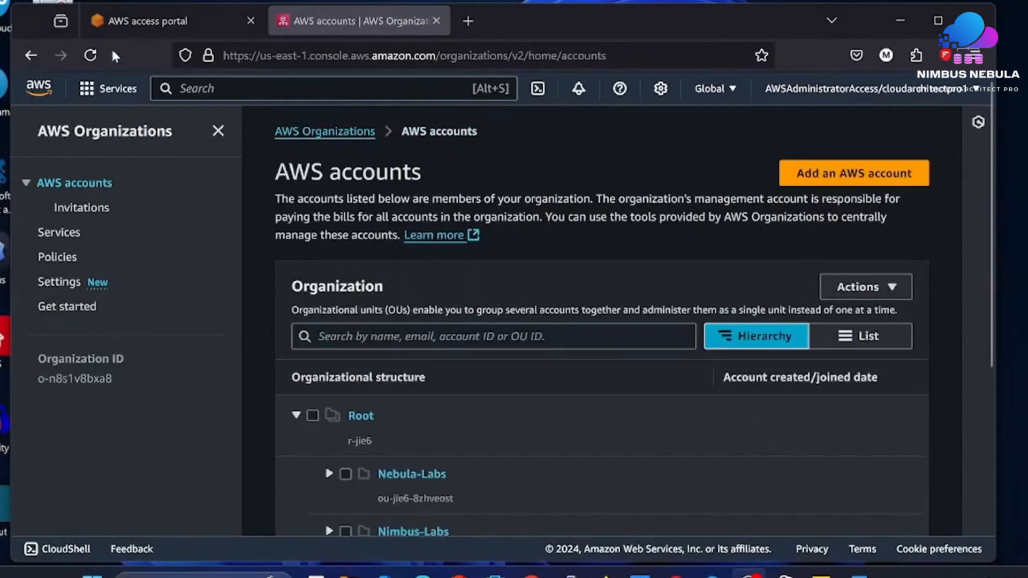
# Reload the organizational structure, select the second test account and move it into the Nimbus-Labs OU.
pyautogui.click(90, 55)
pyautogui.scroll(-3, 567, 257)
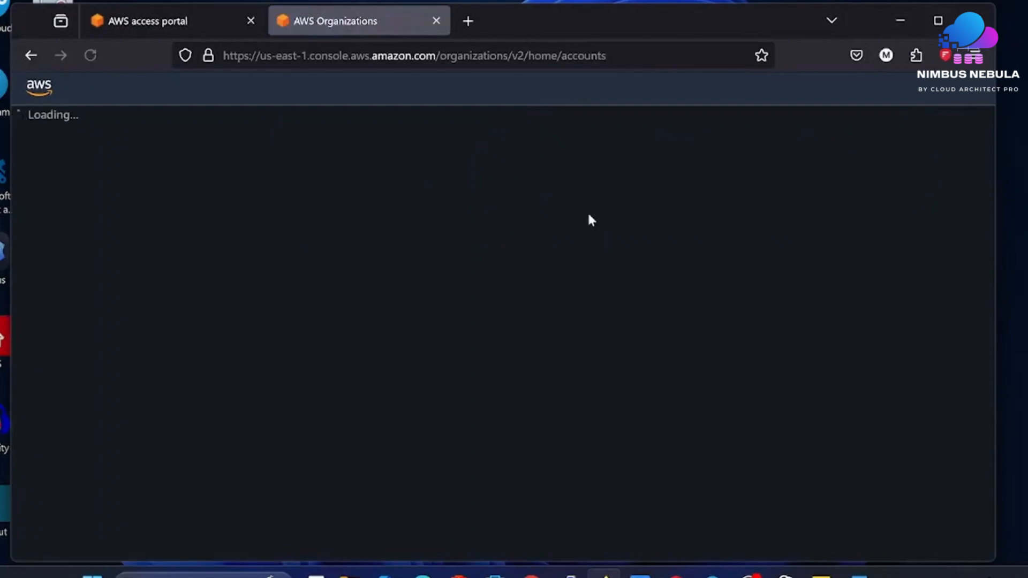
pyautogui.scroll(-5, 590, 222)
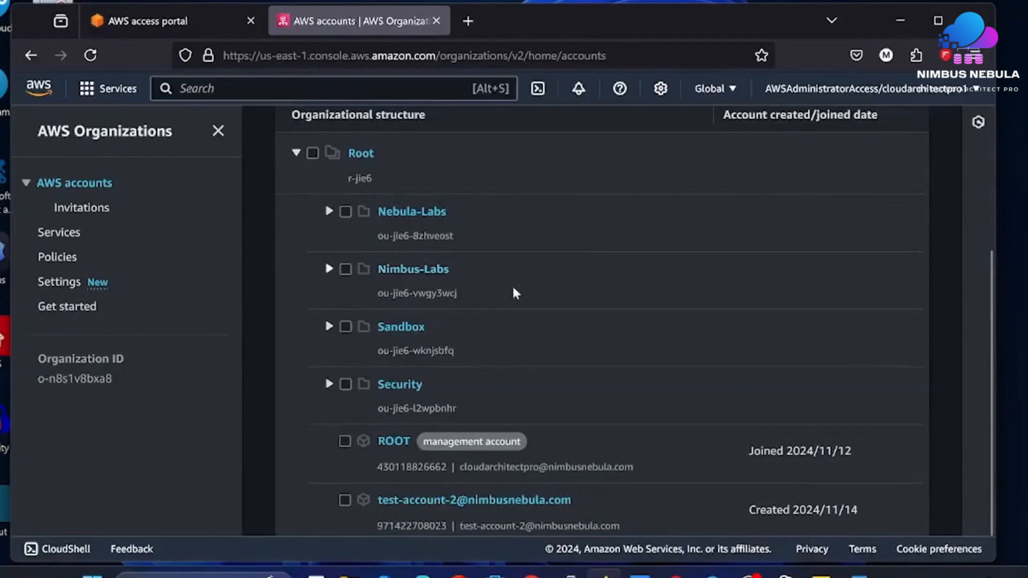
pyautogui.scroll(2, 515, 293)
pyautogui.scroll(-3, 516, 293)
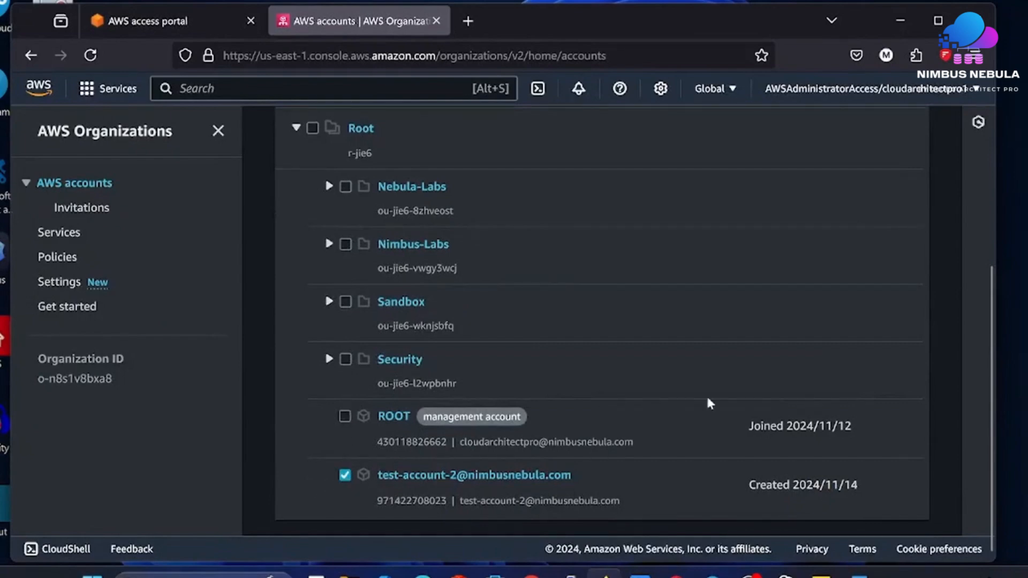
pyautogui.scroll(5, 755, 375)
pyautogui.click(852, 287)
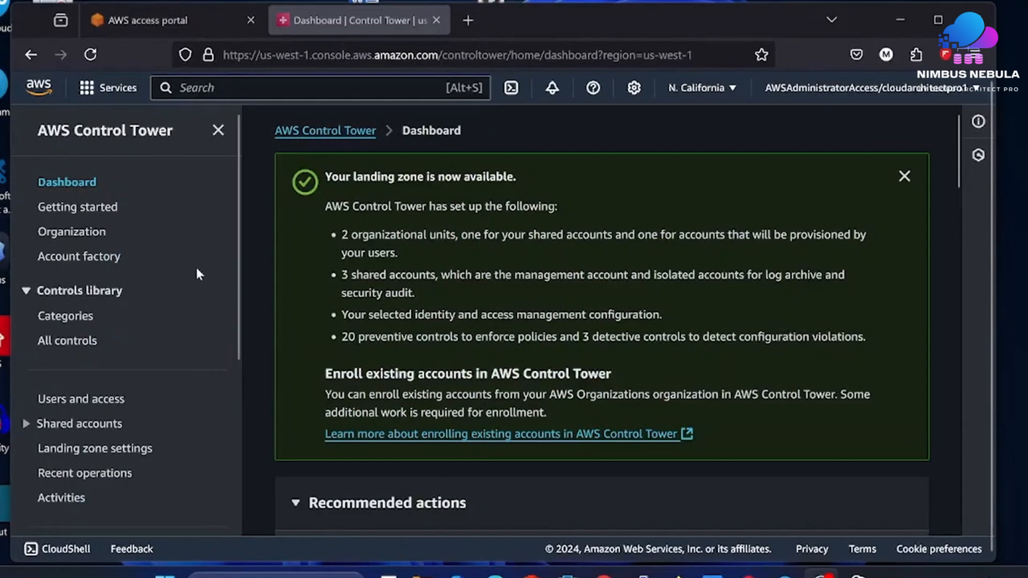
# Go to the Control Tower organization view and expand the Nimbus-Labs OU to check its account's enrollment state.
pyautogui.click(91, 239)
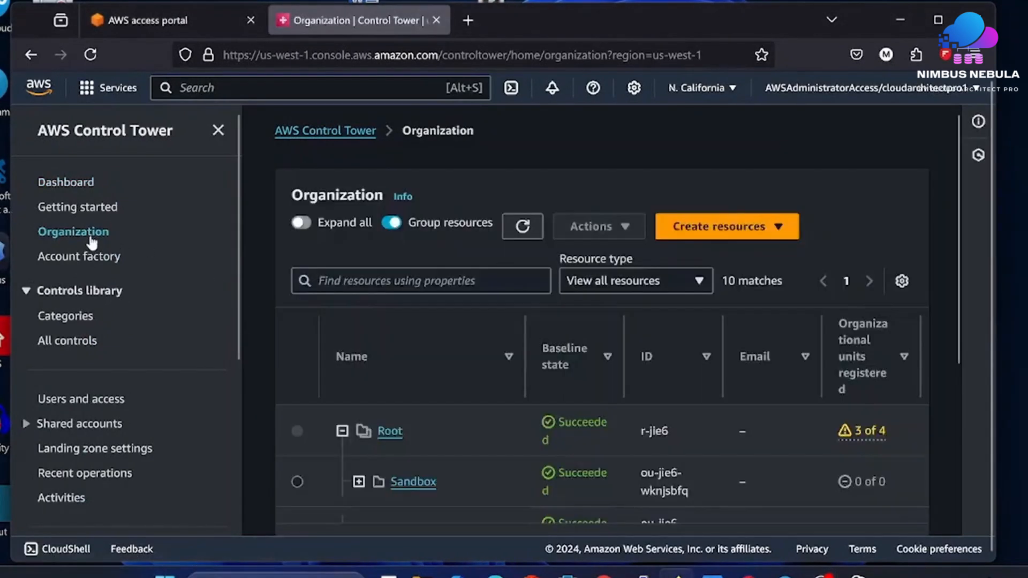
pyautogui.scroll(-5, 433, 300)
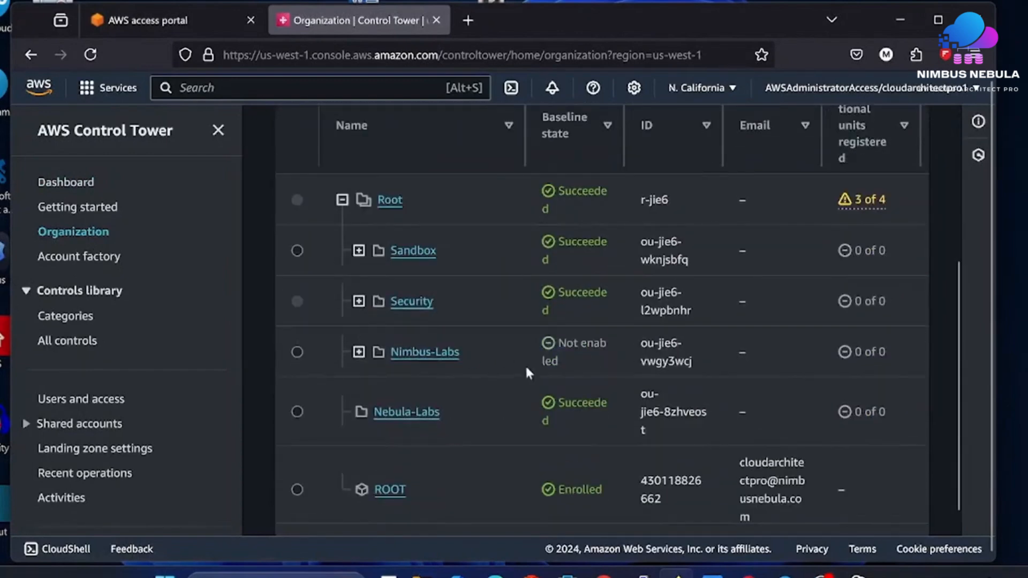
pyautogui.click(358, 352)
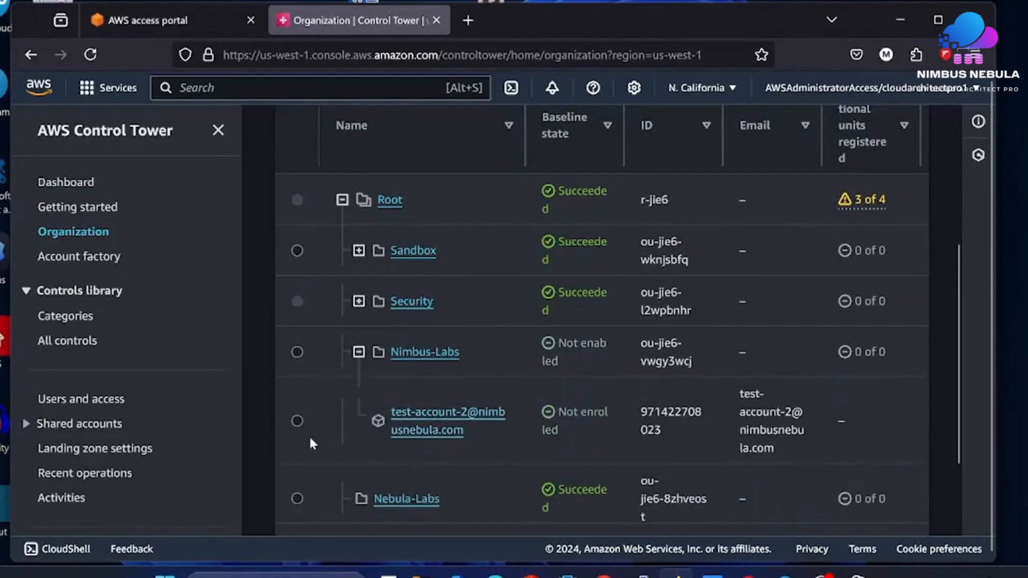
# Select the Nimbus-Labs OU in Control Tower and start registering the organizational unit.
pyautogui.scroll(2, 498, 369)
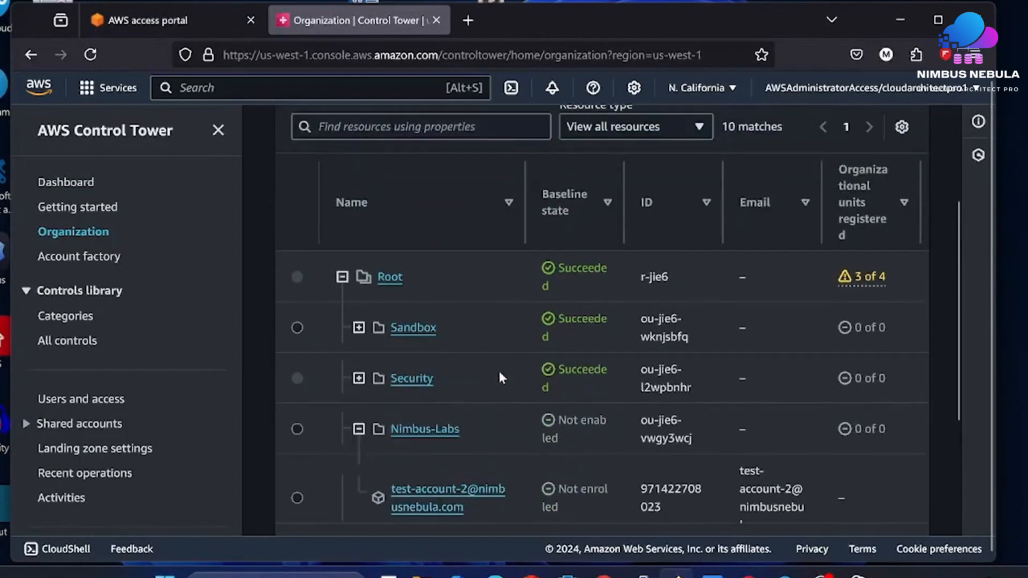
pyautogui.click(297, 429)
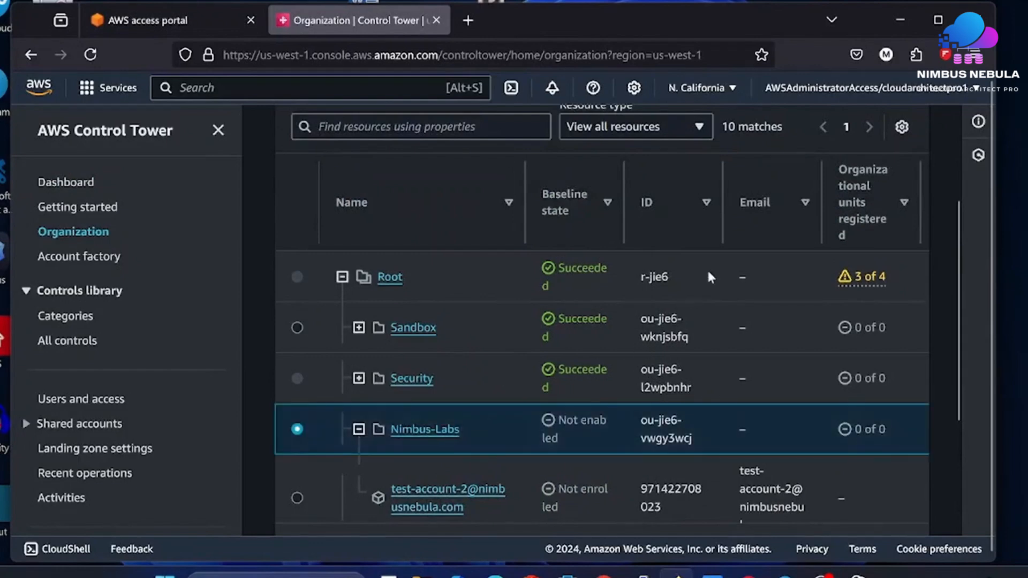
pyautogui.scroll(2, 792, 143)
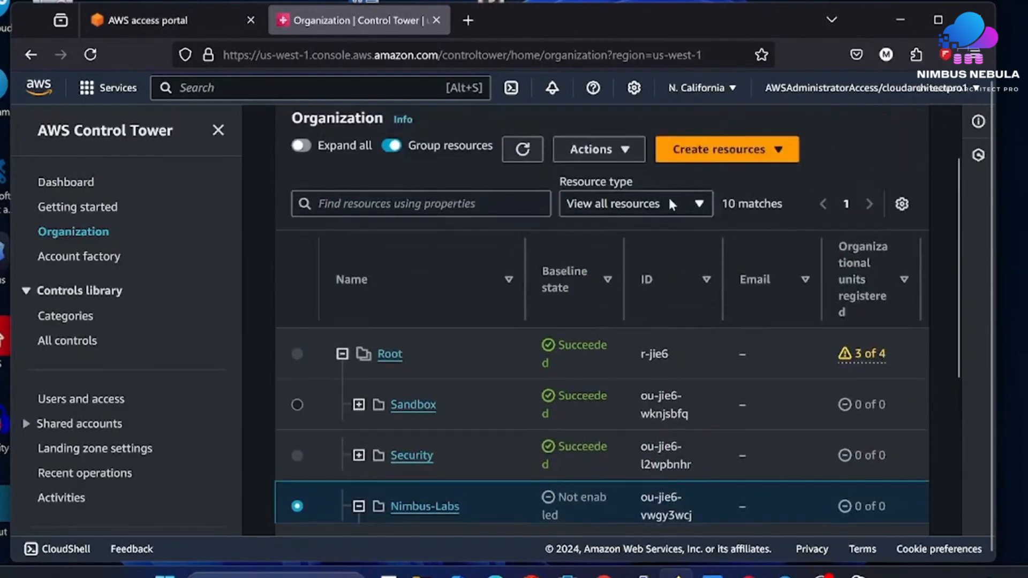
pyautogui.click(624, 154)
pyautogui.click(634, 204)
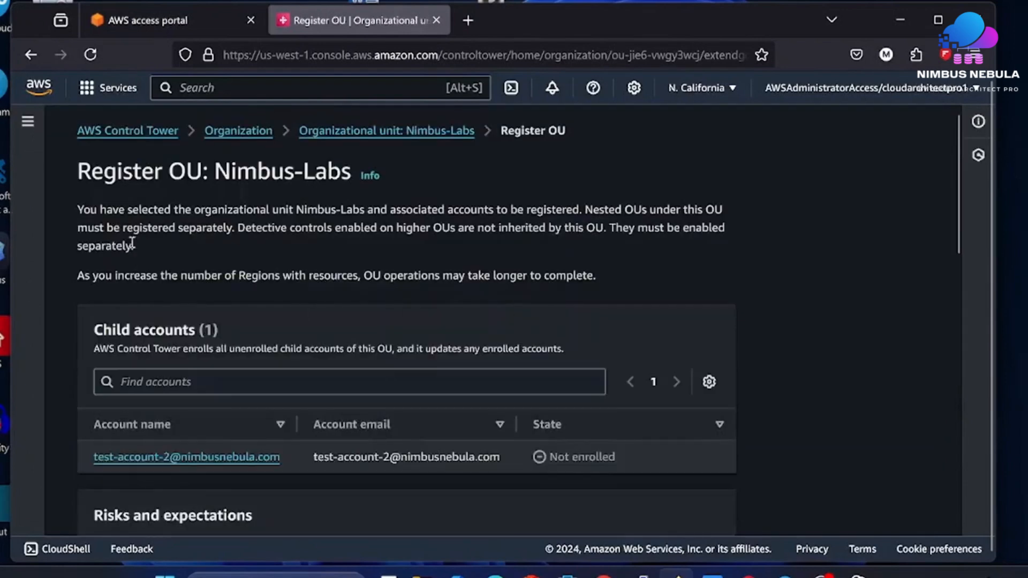
# Review the child accounts, risks and control inheritance for Nimbus-Labs, agree to the terms and register the OU.
pyautogui.scroll(-4, 319, 262)
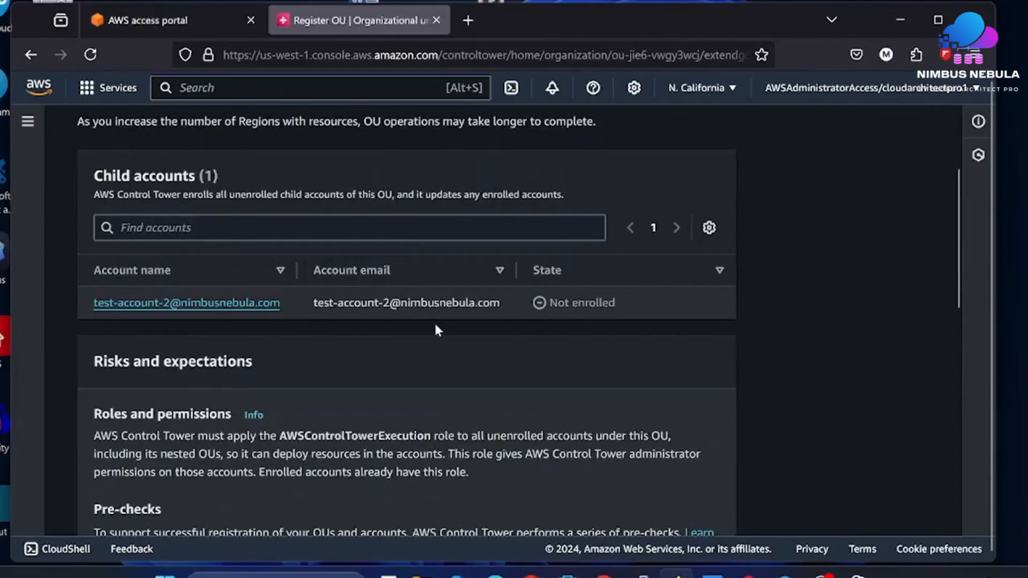
pyautogui.scroll(-2, 435, 326)
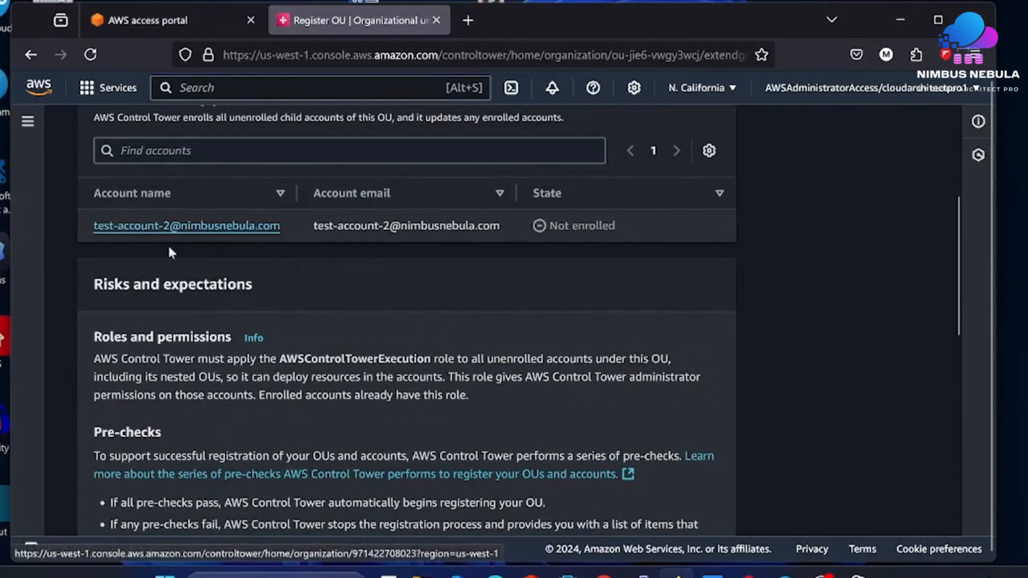
pyautogui.scroll(-2, 364, 261)
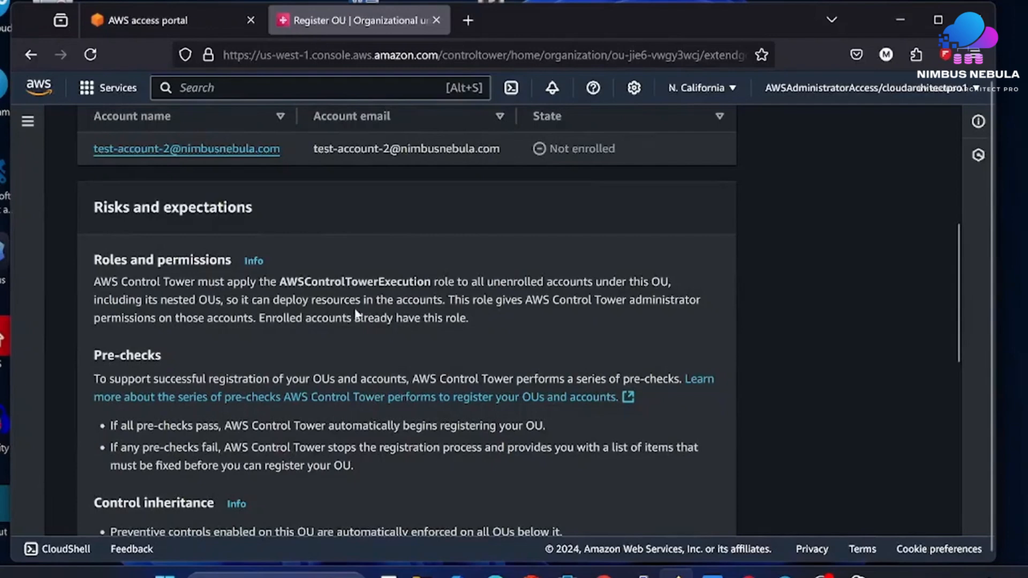
pyautogui.scroll(-4, 99, 316)
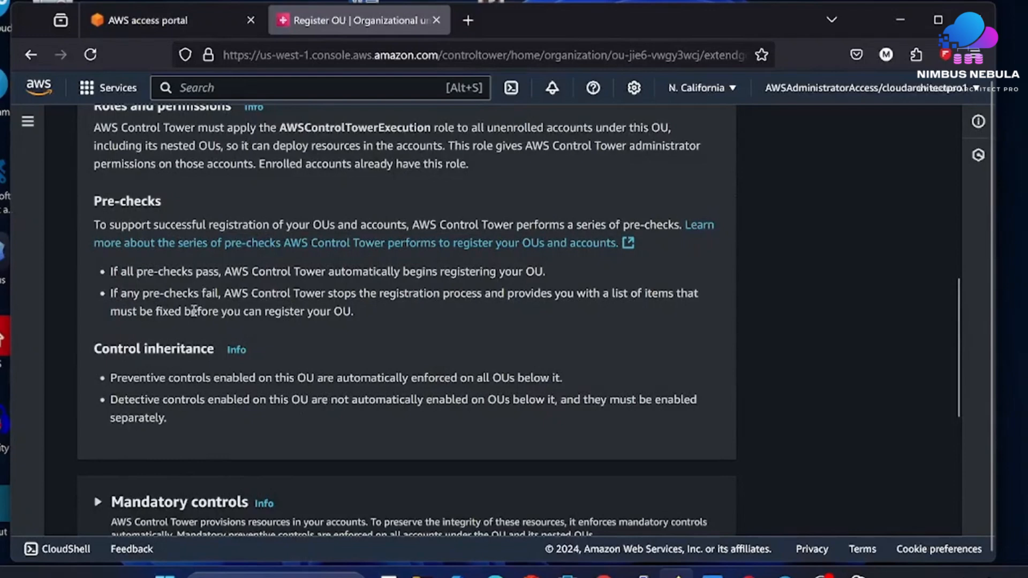
pyautogui.scroll(-3, 321, 311)
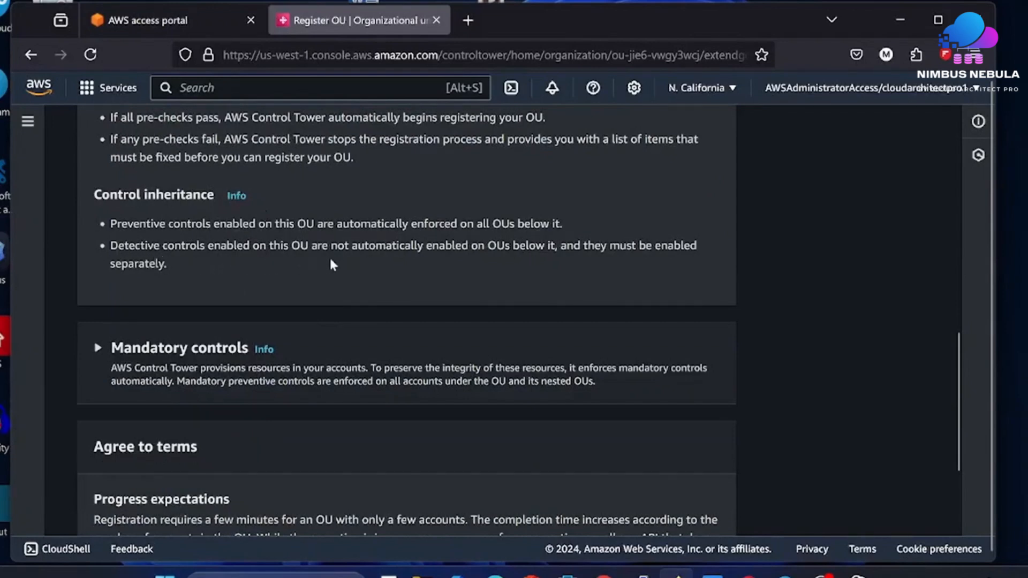
pyautogui.scroll(-2, 374, 265)
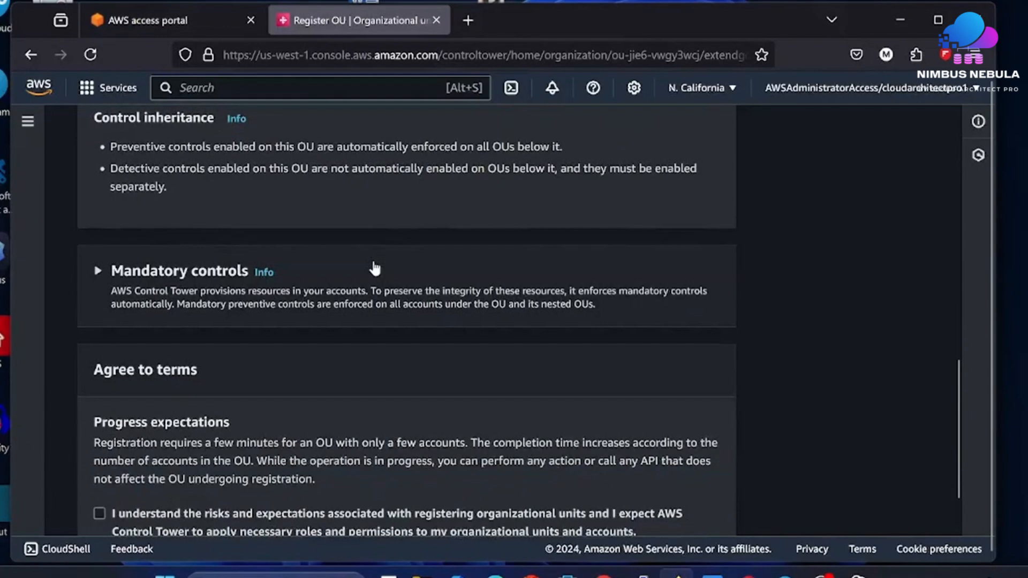
pyautogui.scroll(-2, 375, 269)
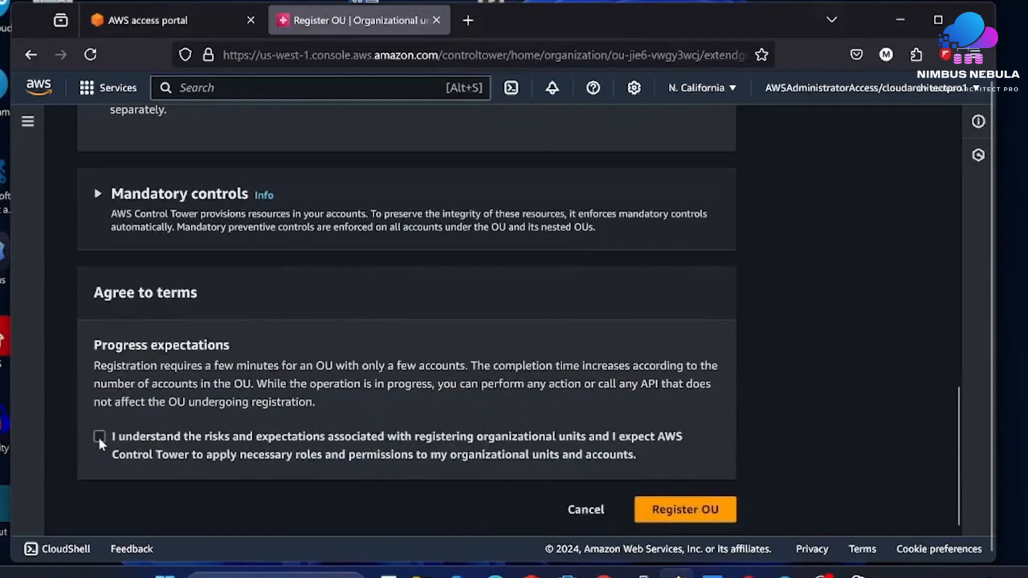
pyautogui.click(685, 510)
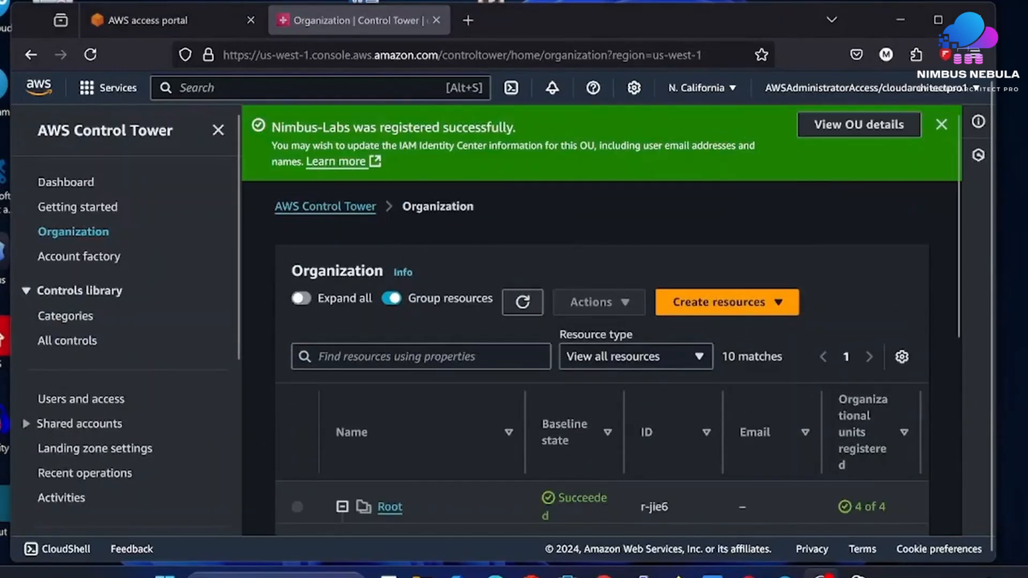
# Reload the Control Tower organization view and expand Nimbus-Labs to check the enrollment state of the second test account.
pyautogui.click(92, 52)
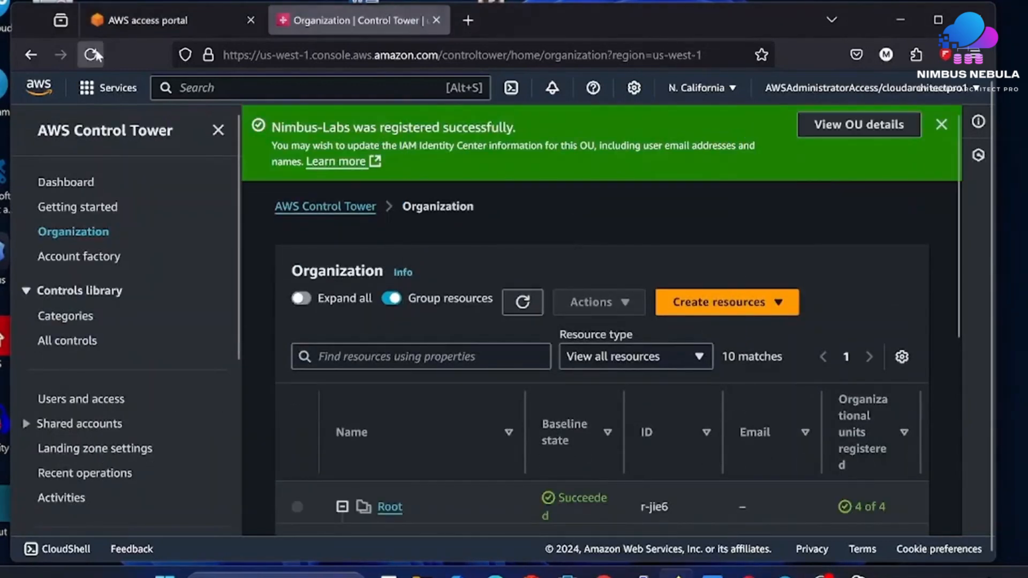
pyautogui.scroll(-3, 386, 303)
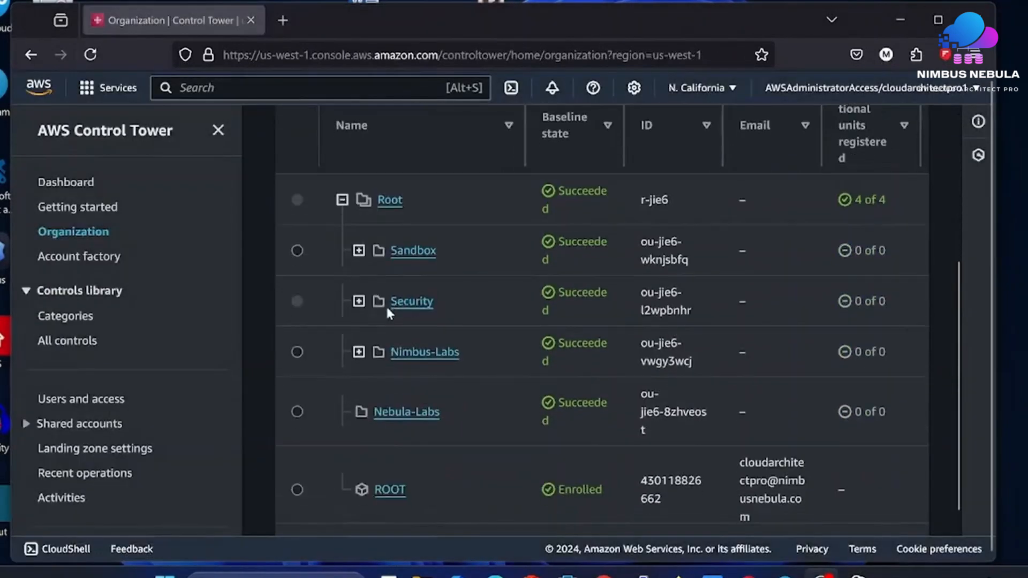
pyautogui.click(359, 352)
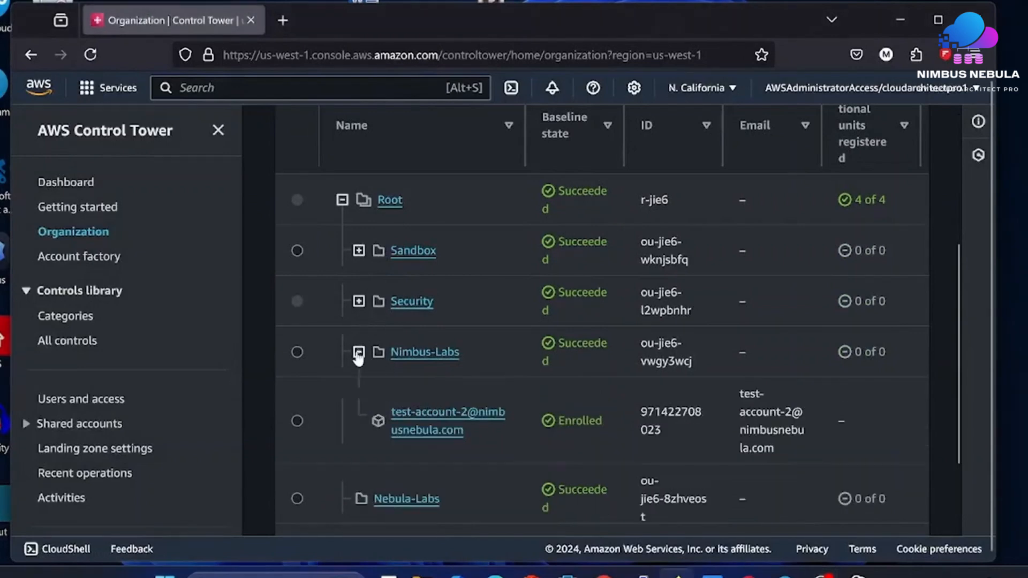